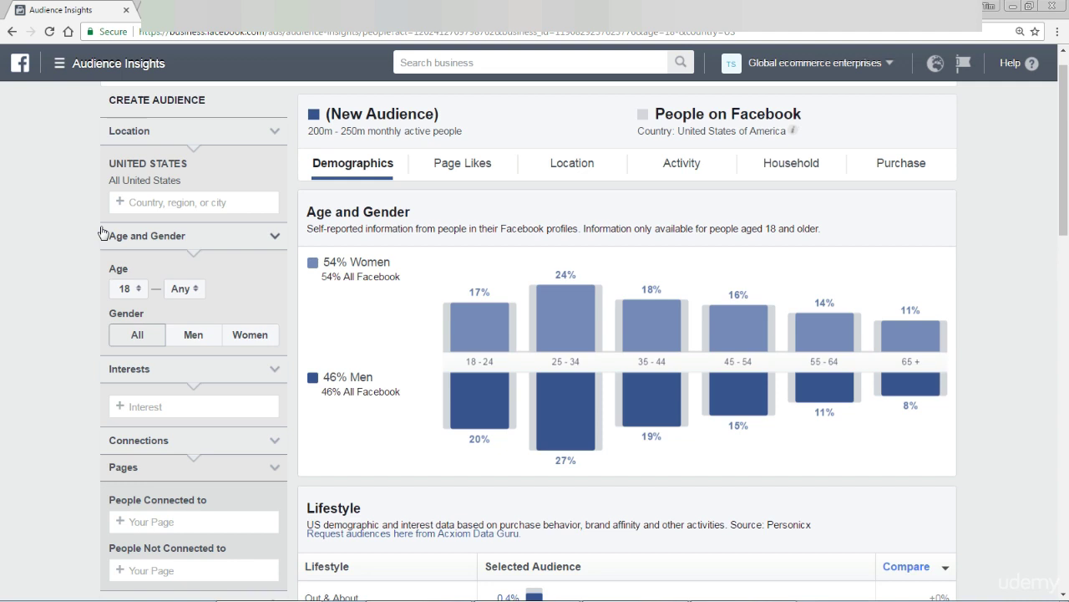
Open the ad tools navigation menu, then dismiss it
left_click(59, 67)
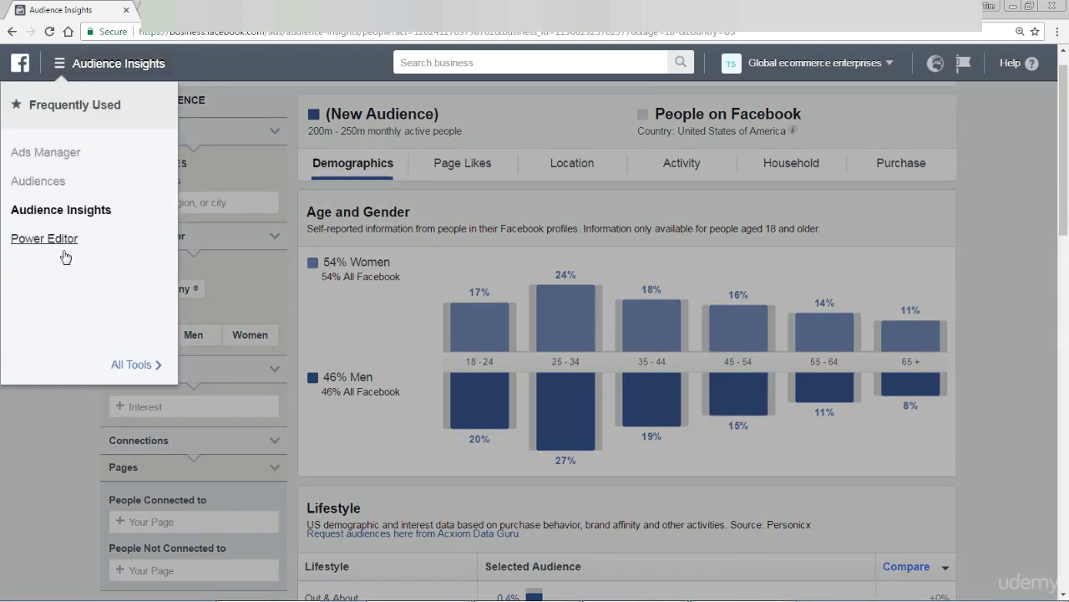
left_click(62, 394)
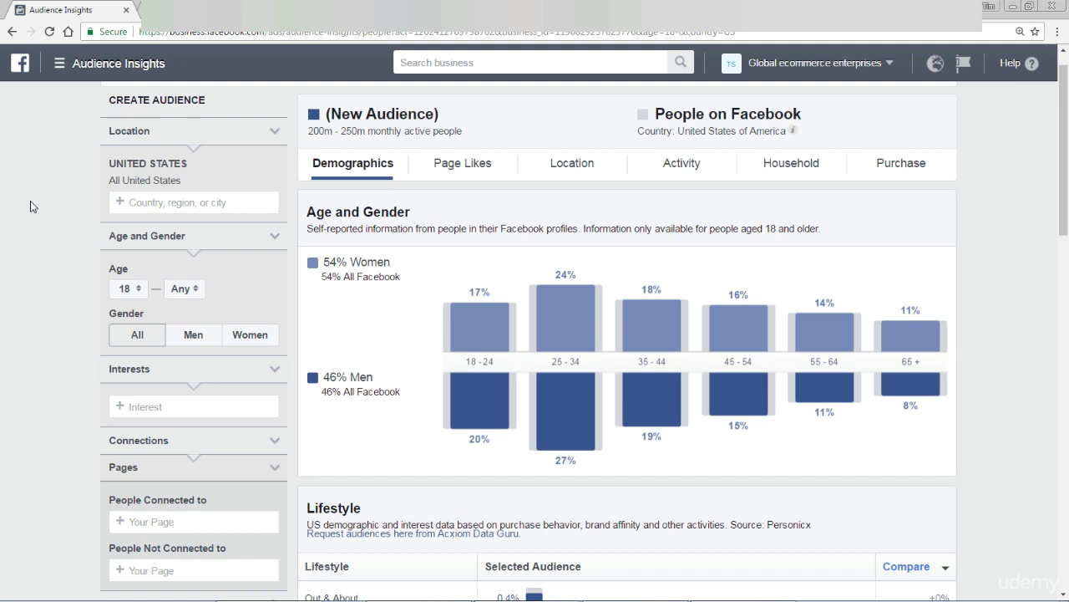
mouse_move(133, 182)
Add Jewelry as an interest, narrowing the audience to 50m–60m people (72% women)
left_click(149, 408)
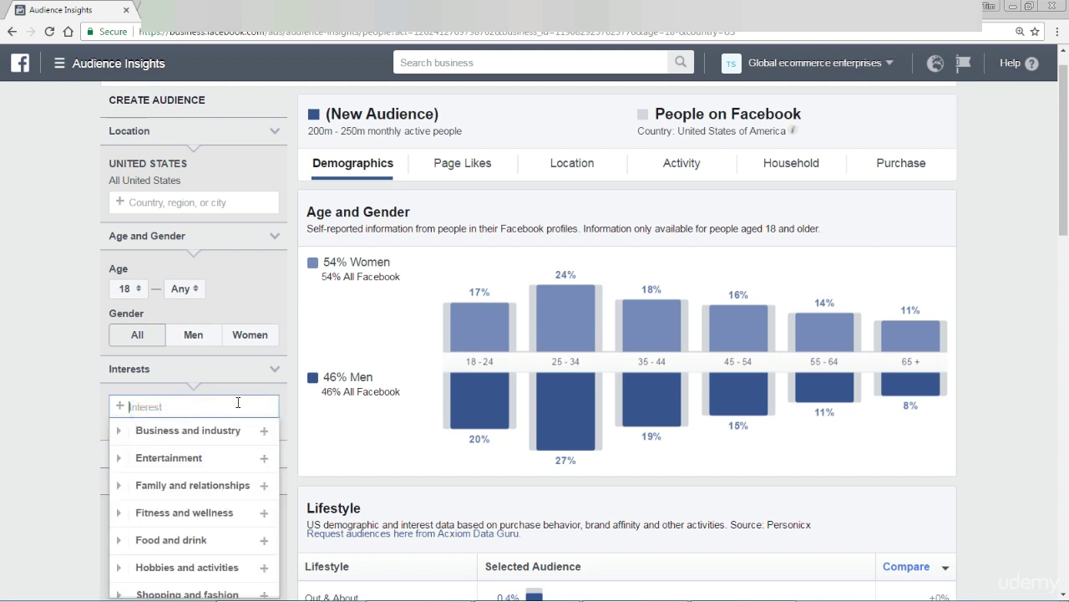
type("jewe")
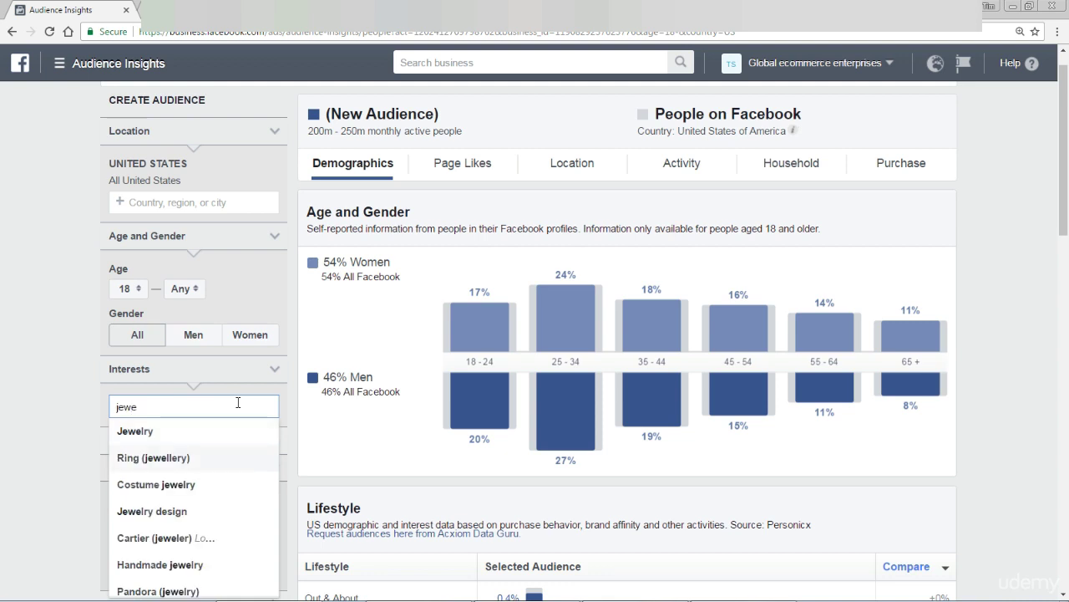
key("Return")
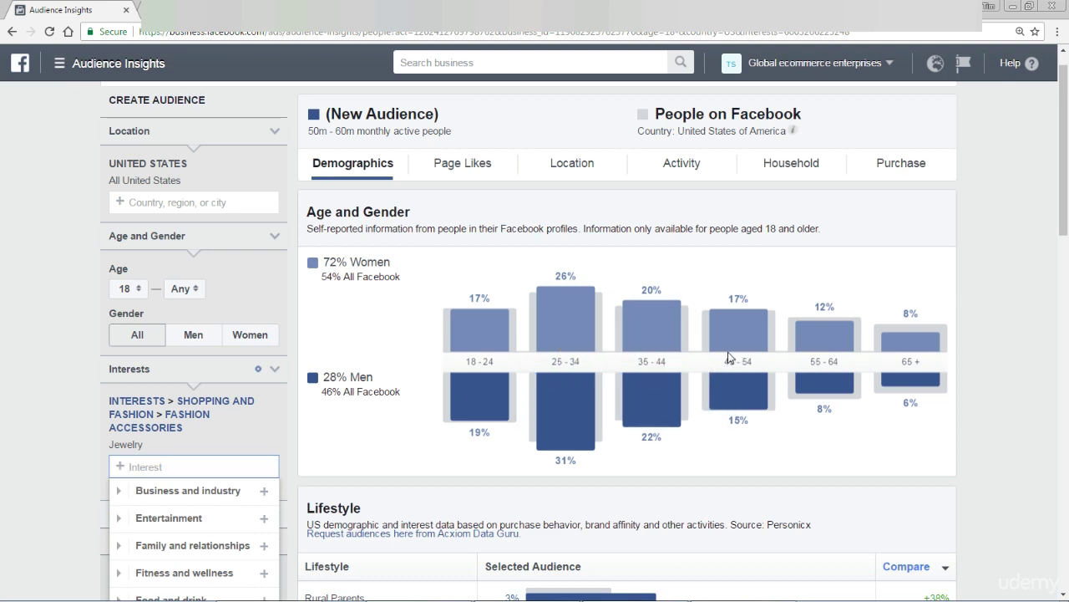
mouse_move(733, 352)
left_click_drag(1064, 177, 1056, 297)
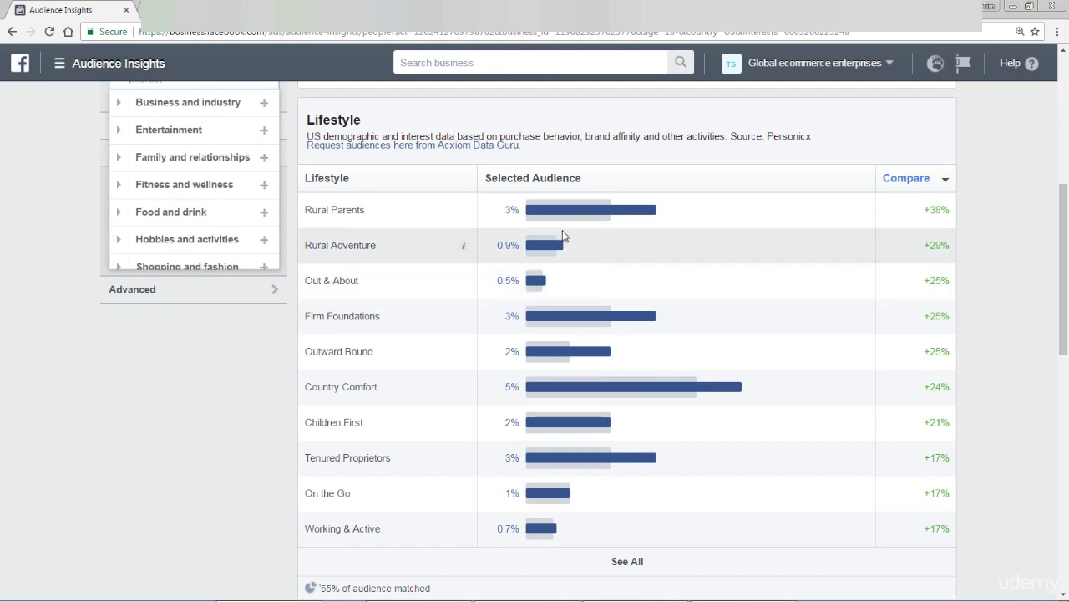
mouse_move(528, 331)
scroll(526, 331, "down", 3)
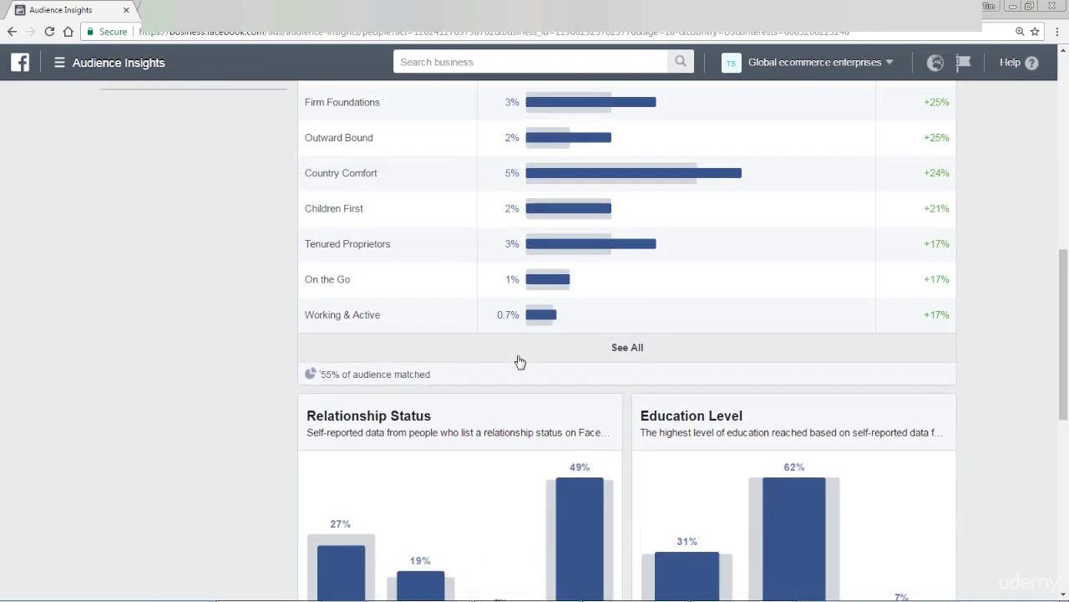
scroll(509, 372, "down", 1)
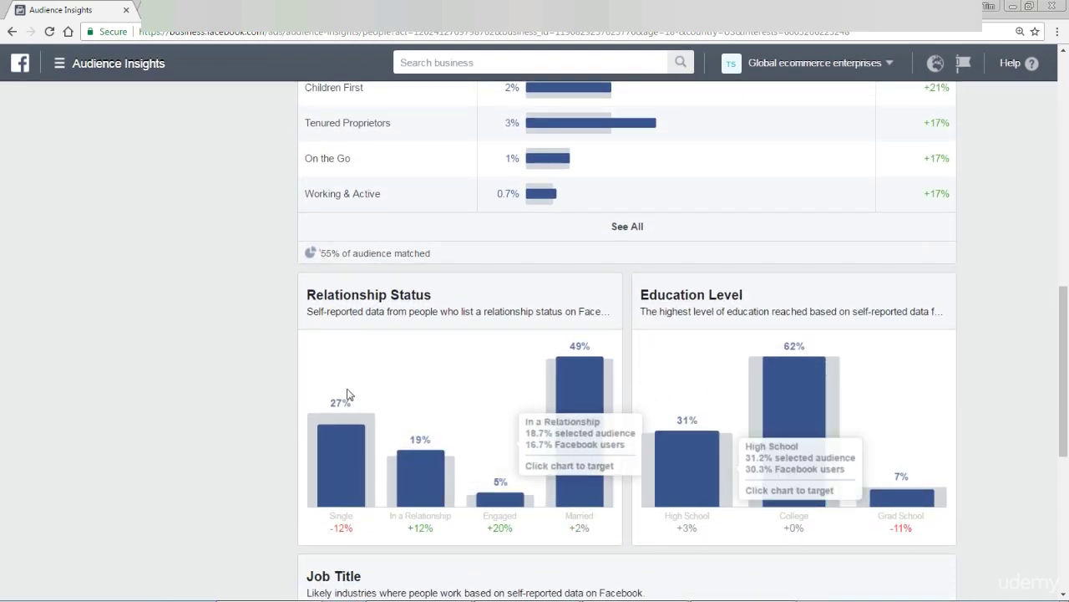
mouse_move(340, 396)
scroll(340, 395, "down", 3)
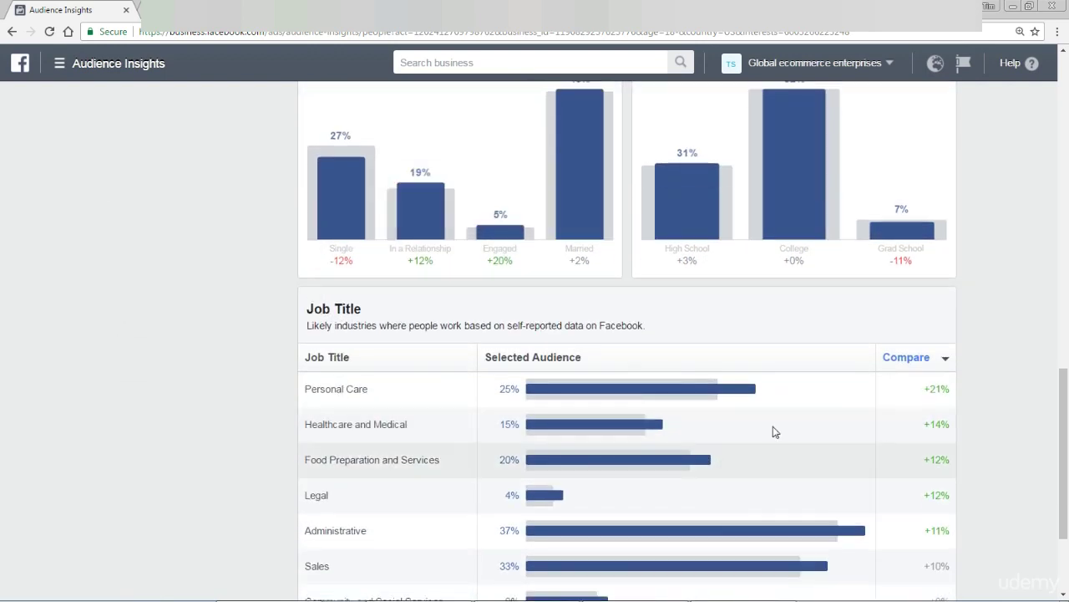
mouse_move(615, 412)
scroll(615, 411, "down", 2)
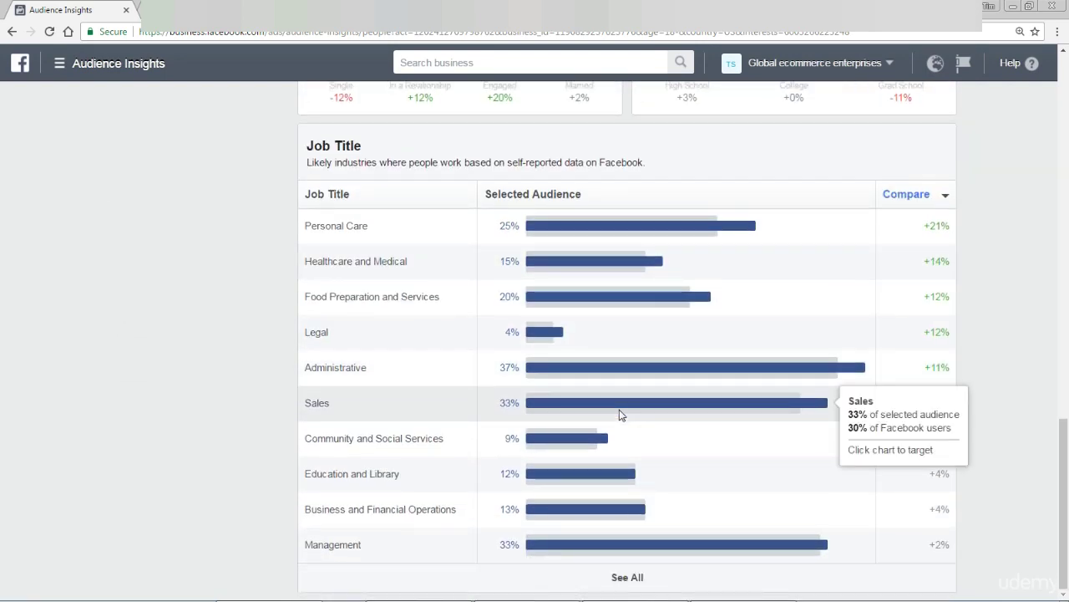
scroll(619, 413, "up", 15)
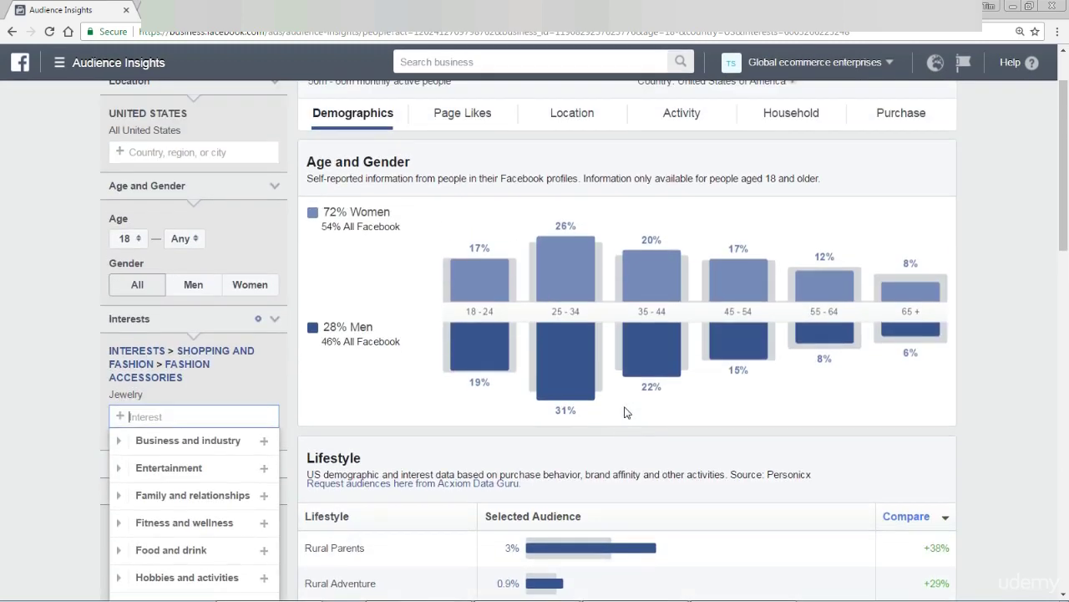
scroll(626, 412, "up", 1)
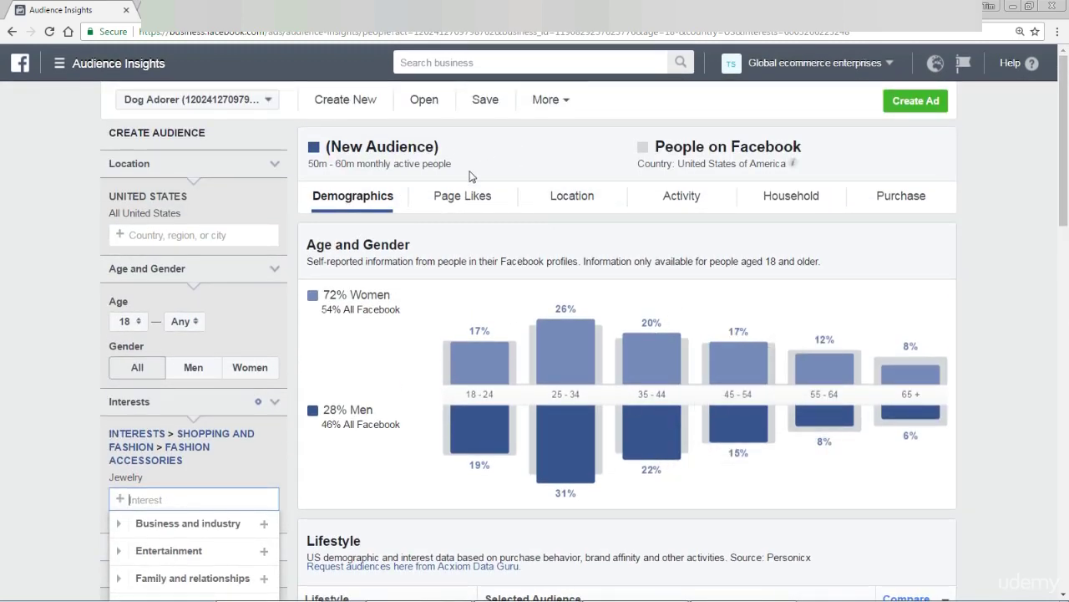
Browse the Page Likes tab's Top Categories and pages, led by Local Business (Trax NYC Custom Jewelry)
left_click(474, 203)
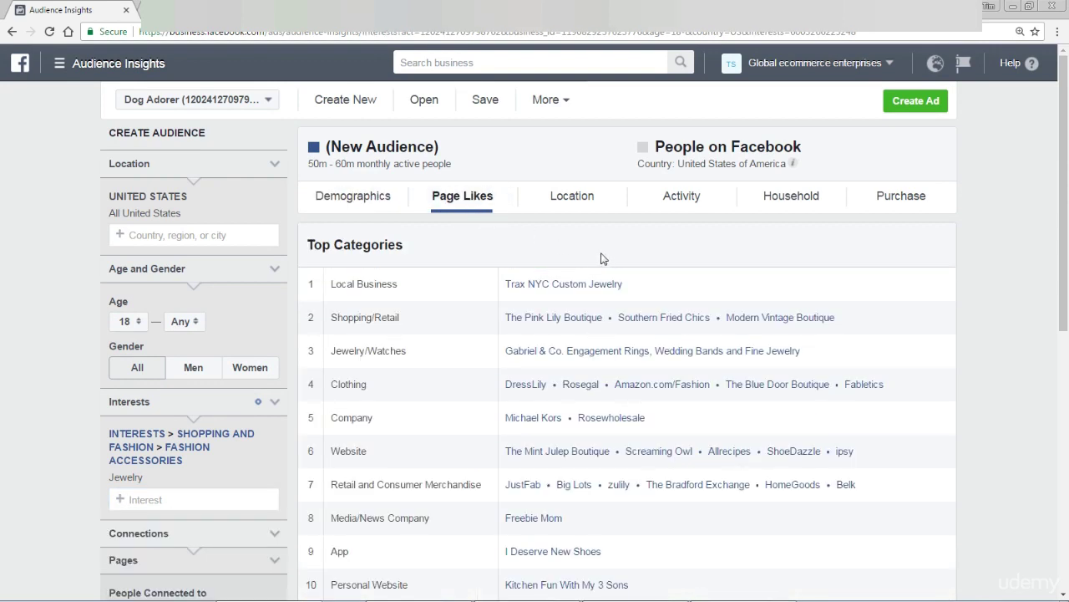
scroll(601, 258, "down", 1)
scroll(601, 258, "down", 2)
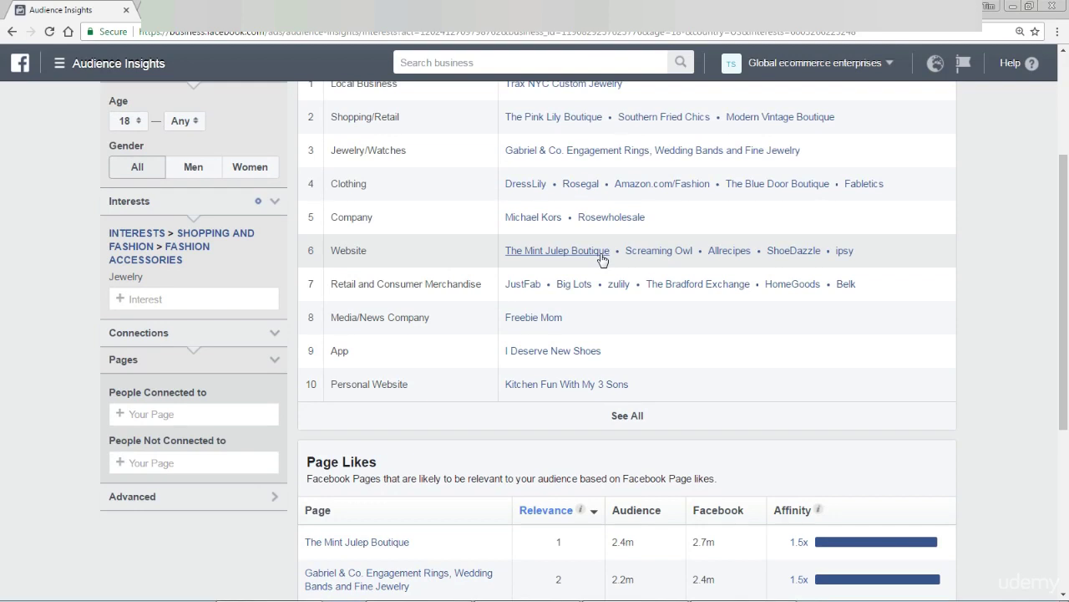
scroll(600, 258, "down", 4)
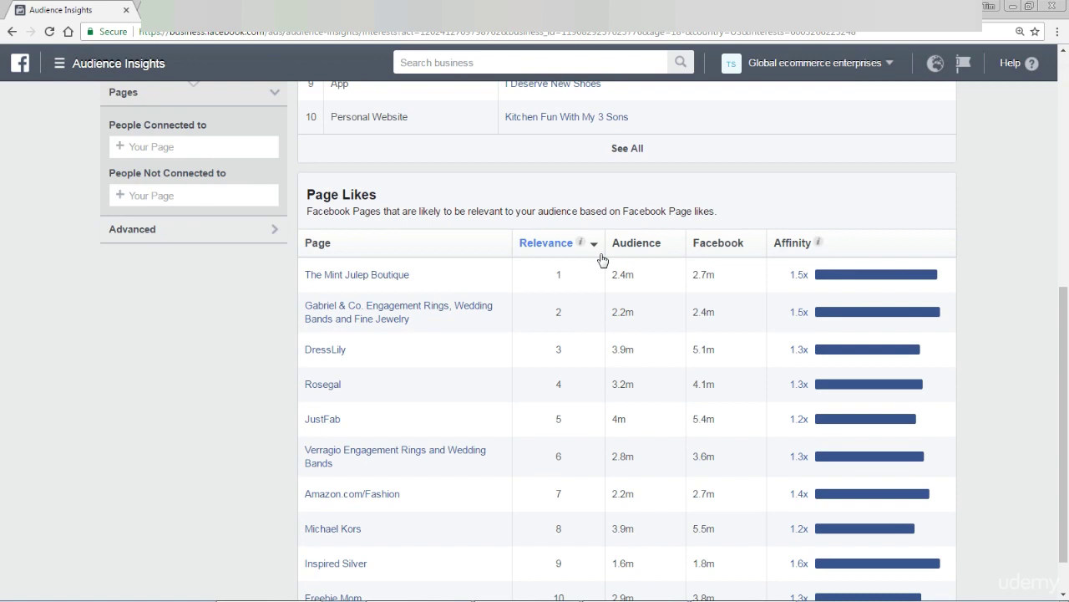
mouse_move(356, 286)
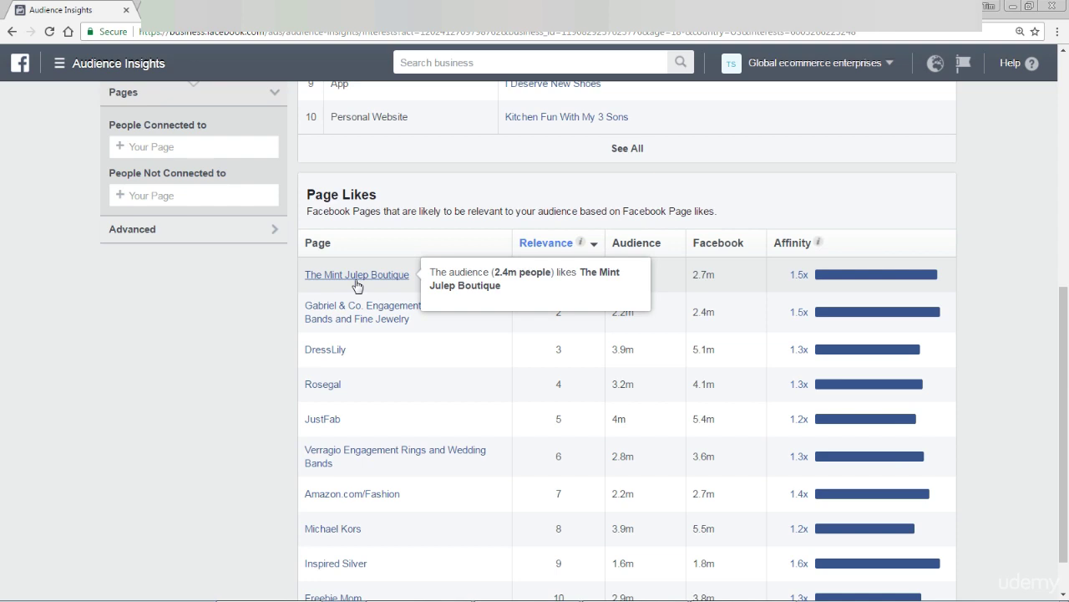
mouse_move(329, 431)
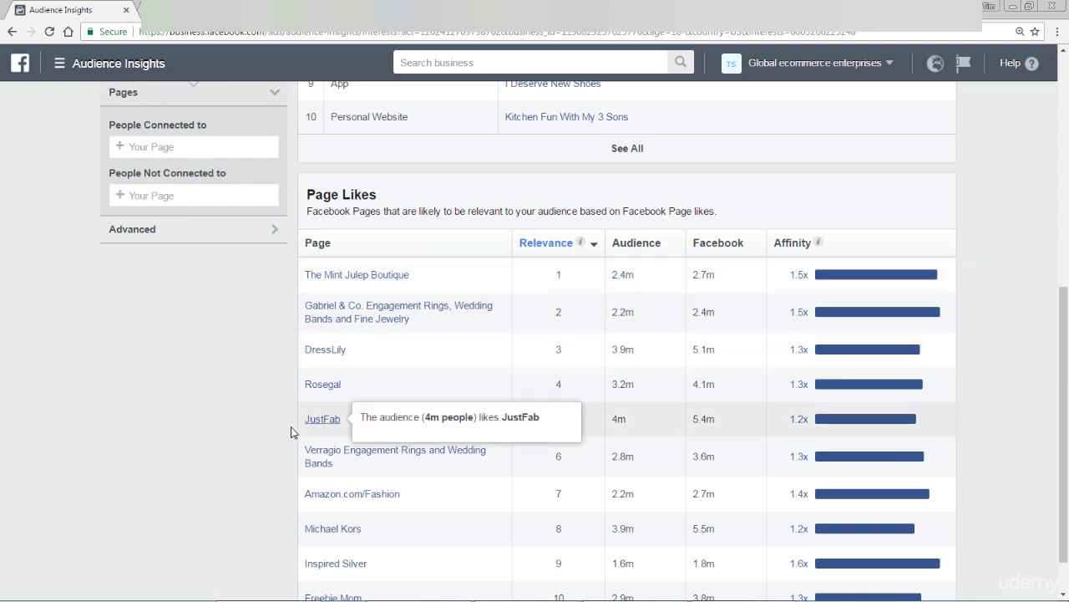
scroll(259, 484, "down", 1)
mouse_move(334, 514)
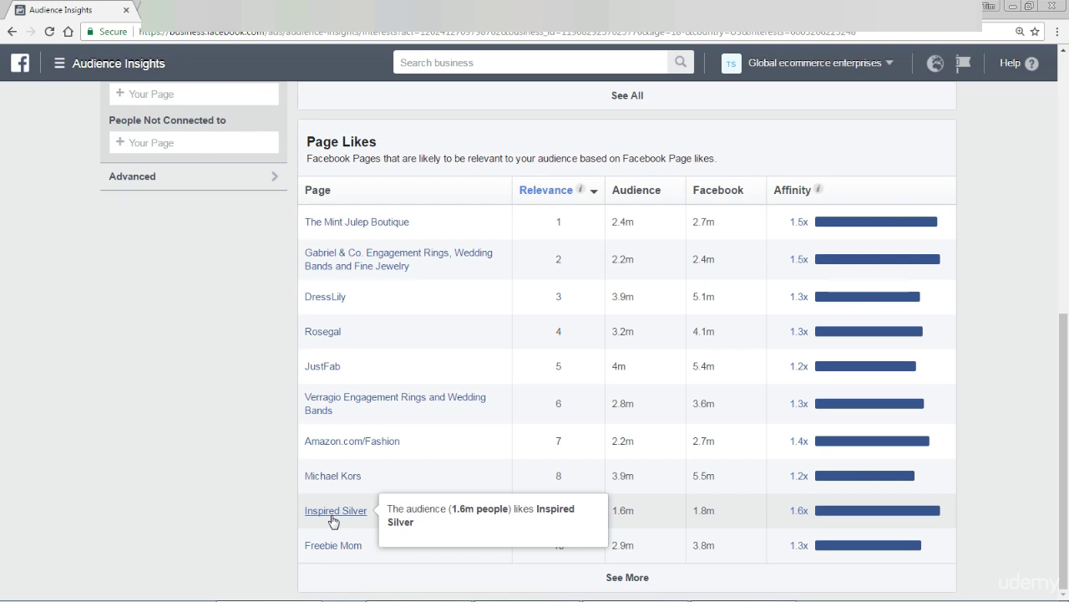
scroll(246, 377, "up", 6)
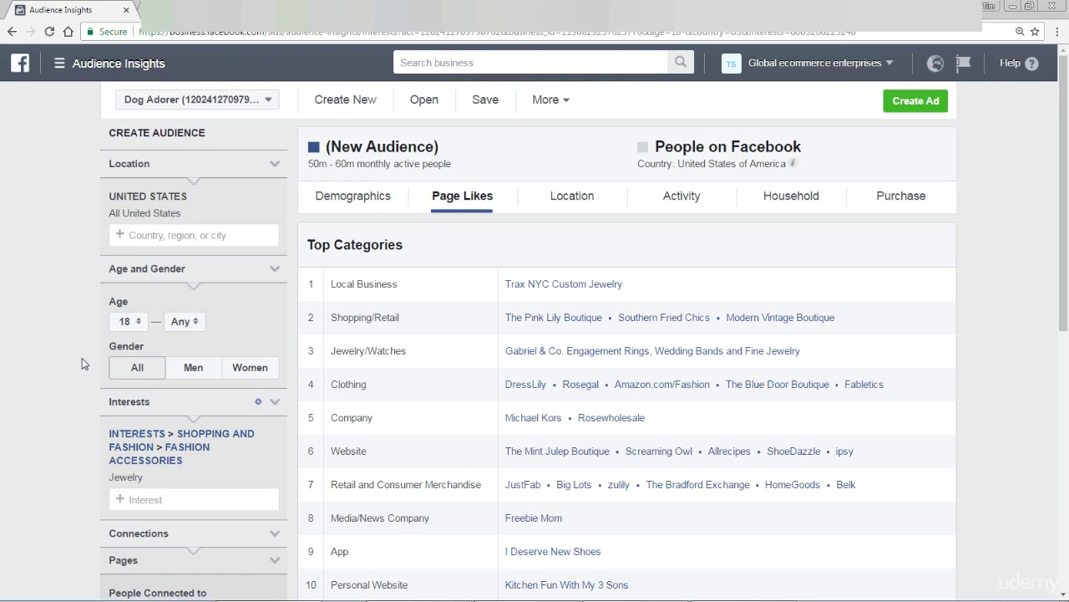
In Demographics, limit the Jewelry audience to women aged 30+, giving 25m–30m people
left_click(358, 200)
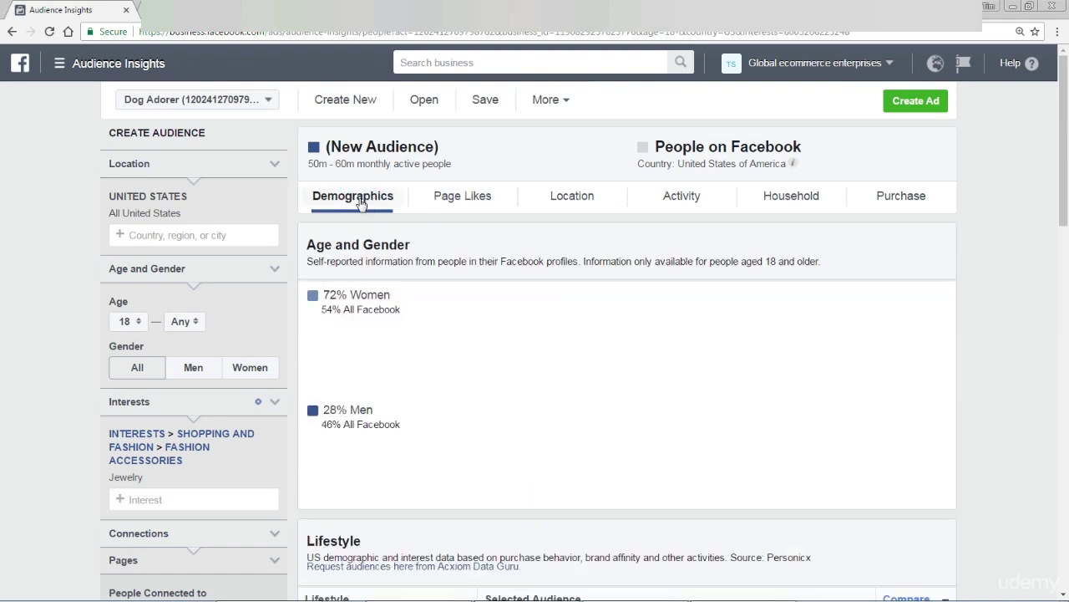
left_click(251, 372)
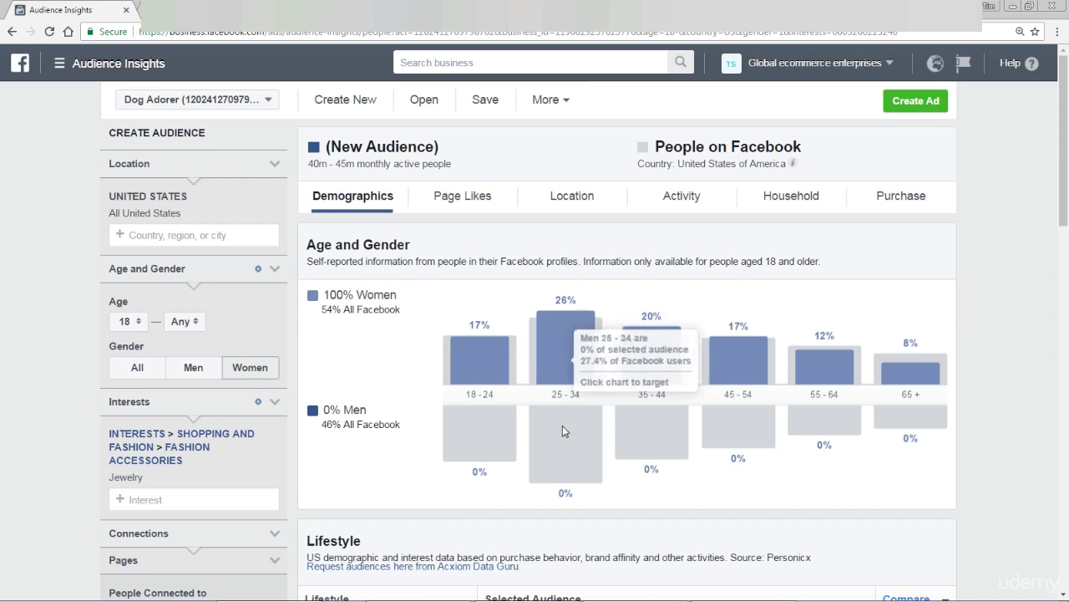
left_click(140, 326)
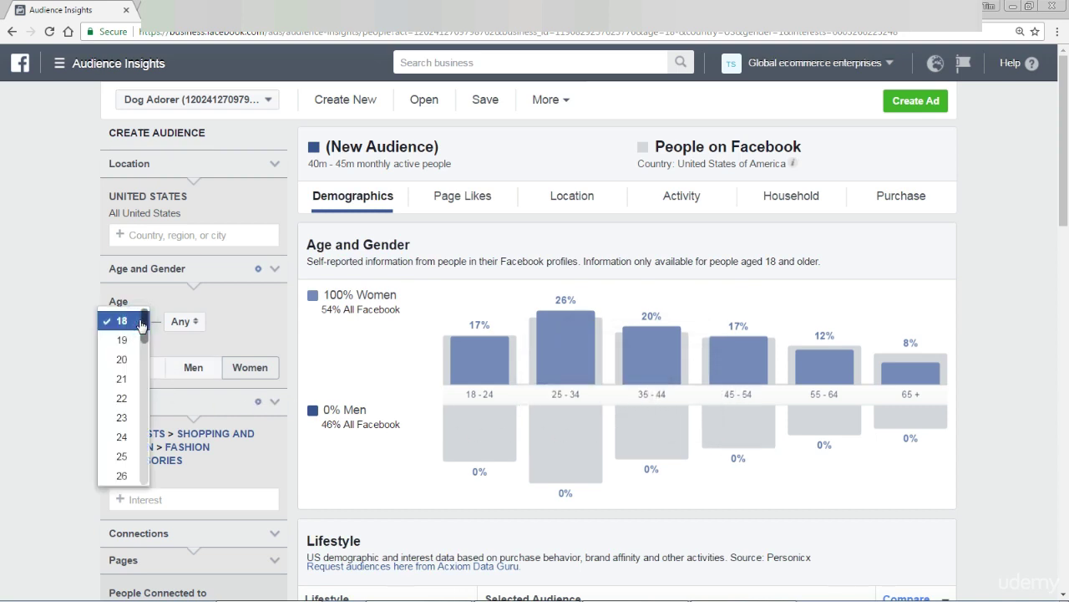
scroll(125, 336, "down", 3)
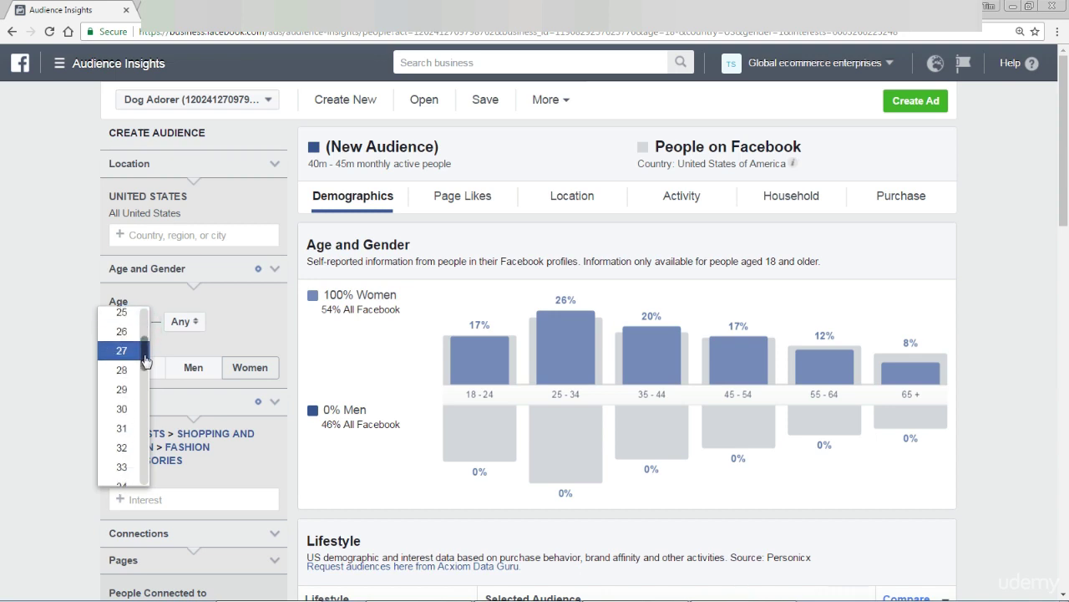
left_click(124, 398)
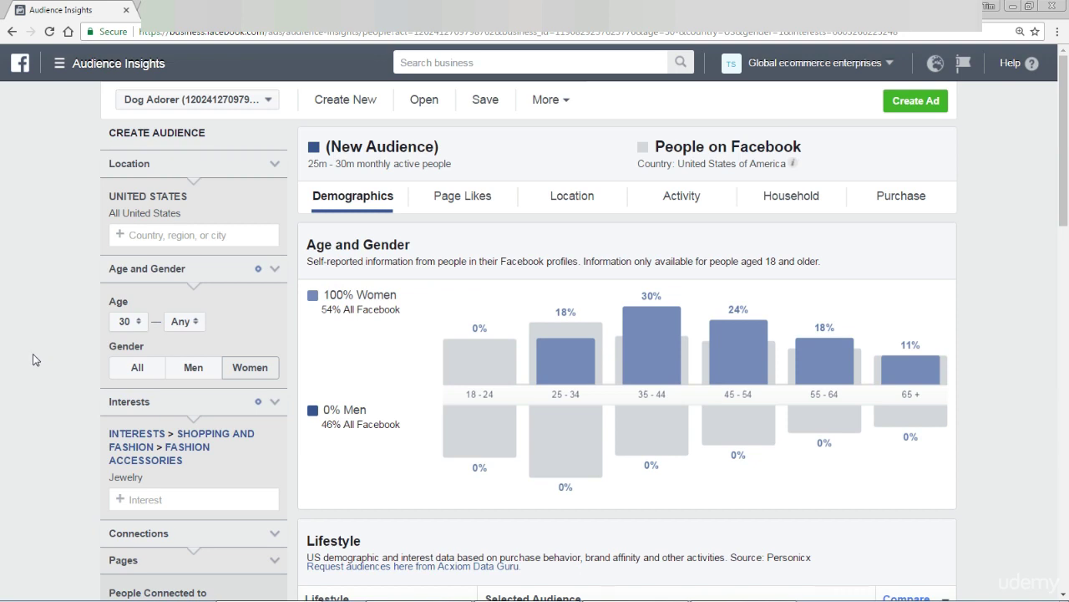
Review the narrowed audience's Page Likes, then show Location with top cities led by Mobile, Alabama
left_click(481, 206)
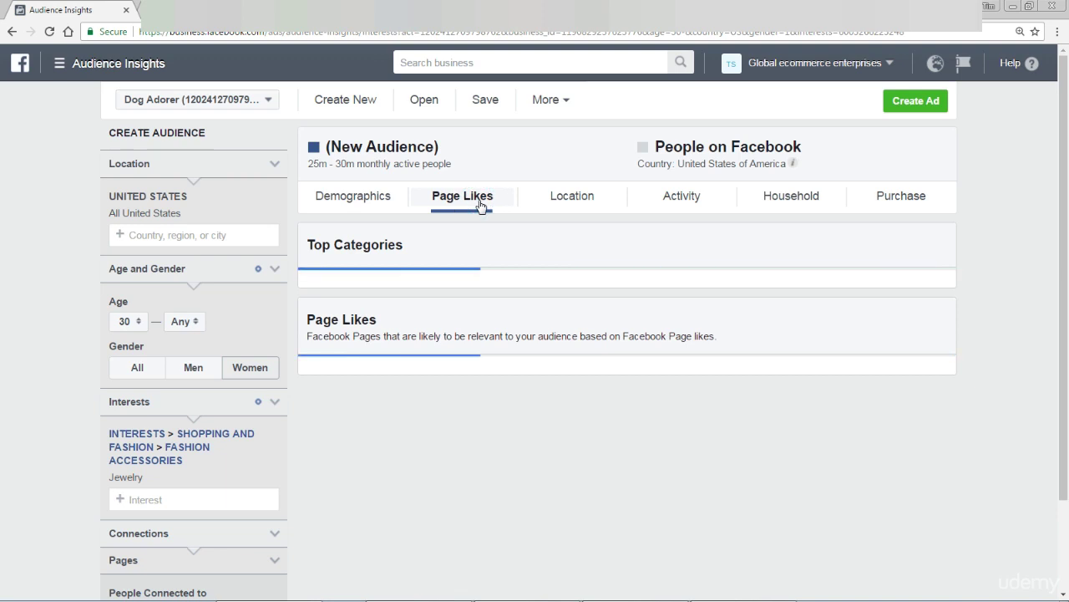
scroll(544, 306, "down", 4)
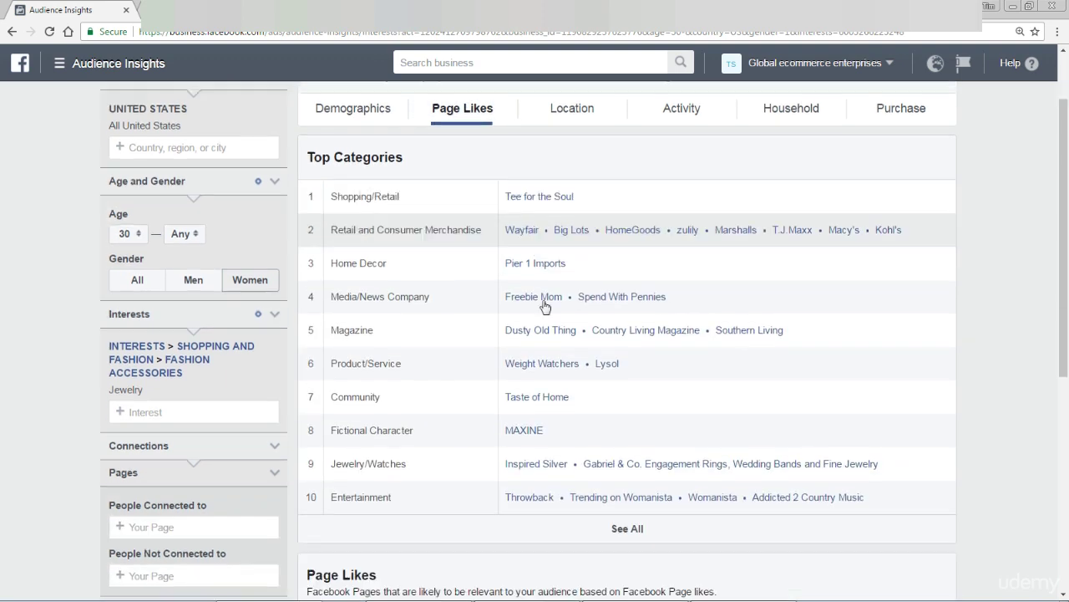
scroll(612, 326, "down", 1)
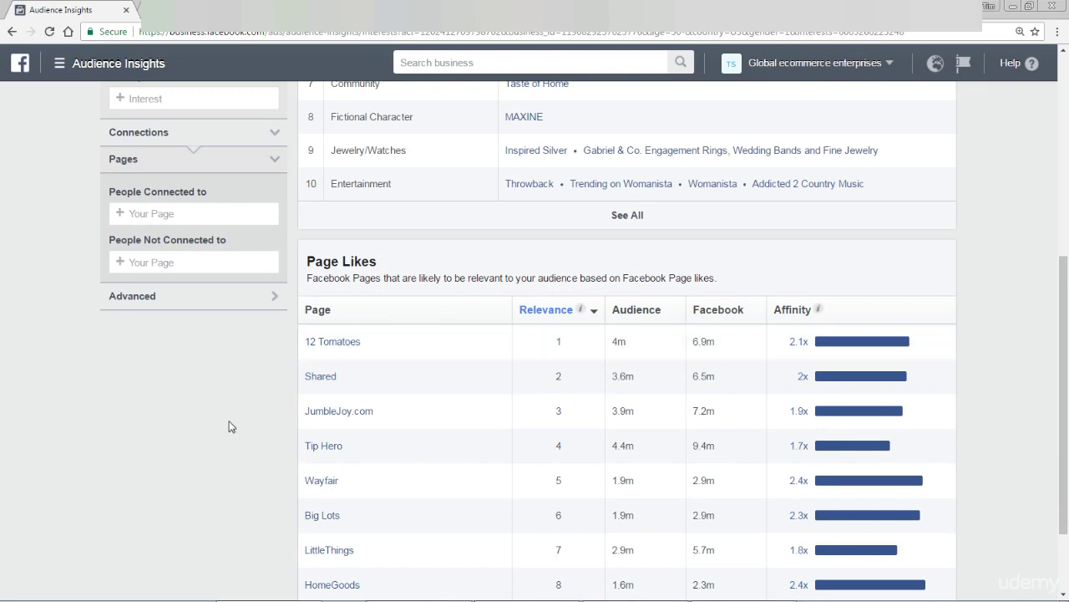
scroll(227, 429, "down", 1)
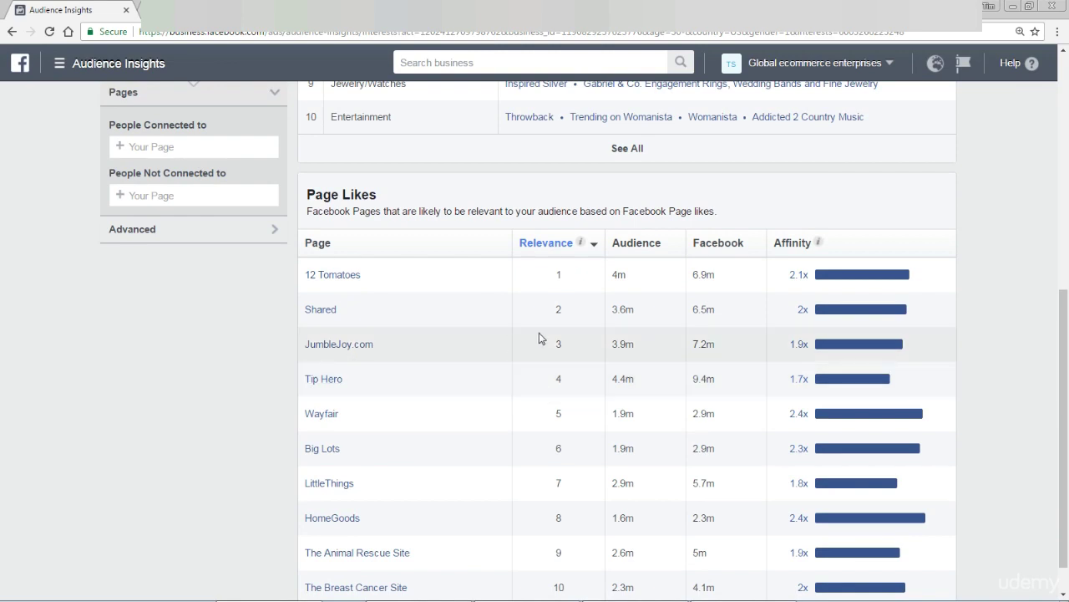
scroll(538, 334, "up", 6)
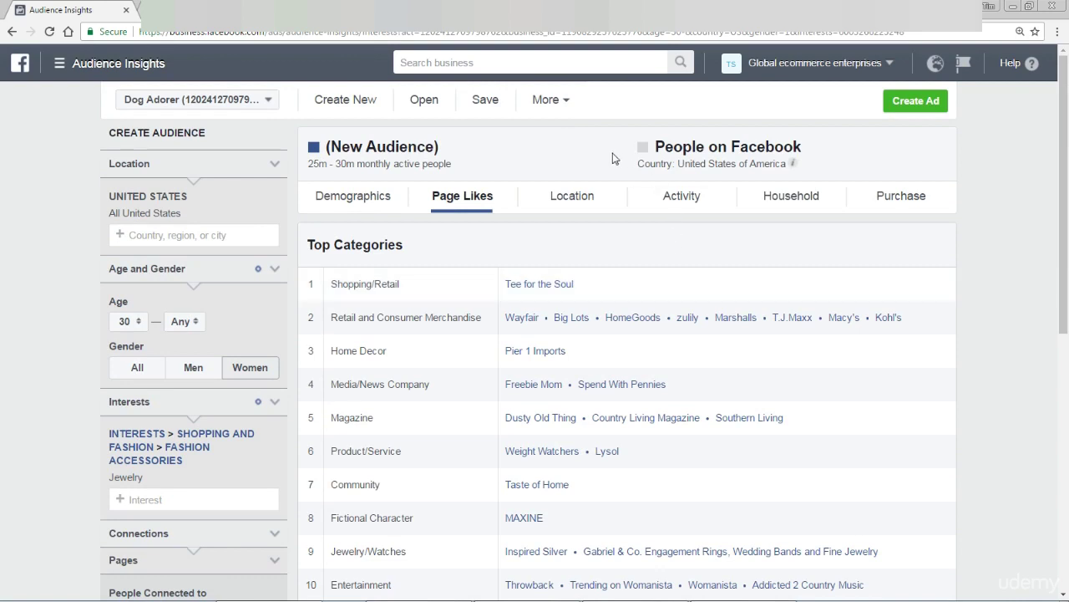
left_click(582, 197)
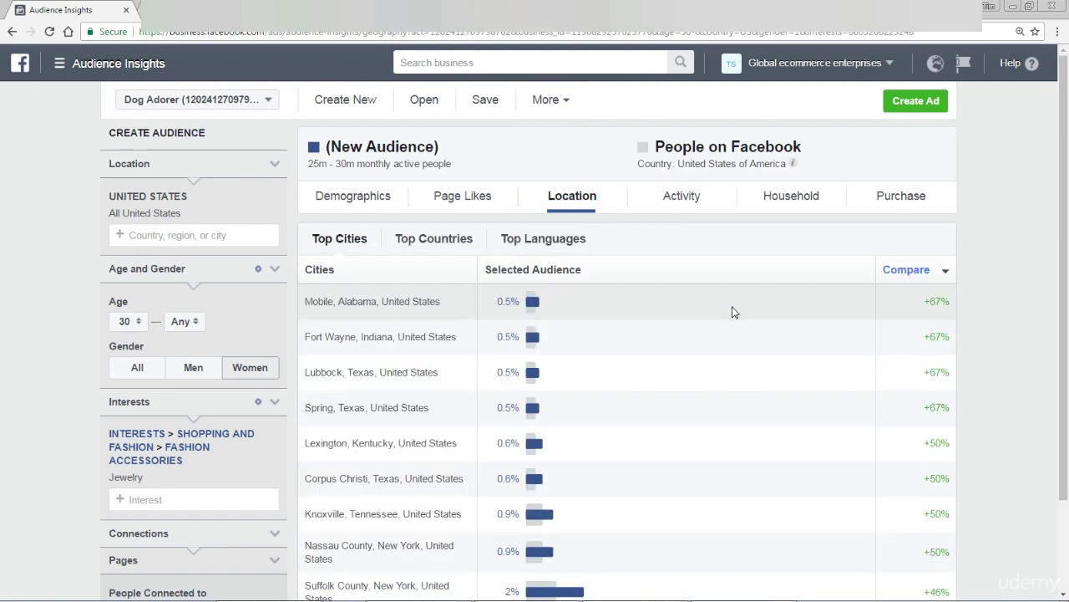
View the Activity charts showing how active the audience is on Facebook
scroll(731, 309, "down", 1)
scroll(688, 306, "up", 1)
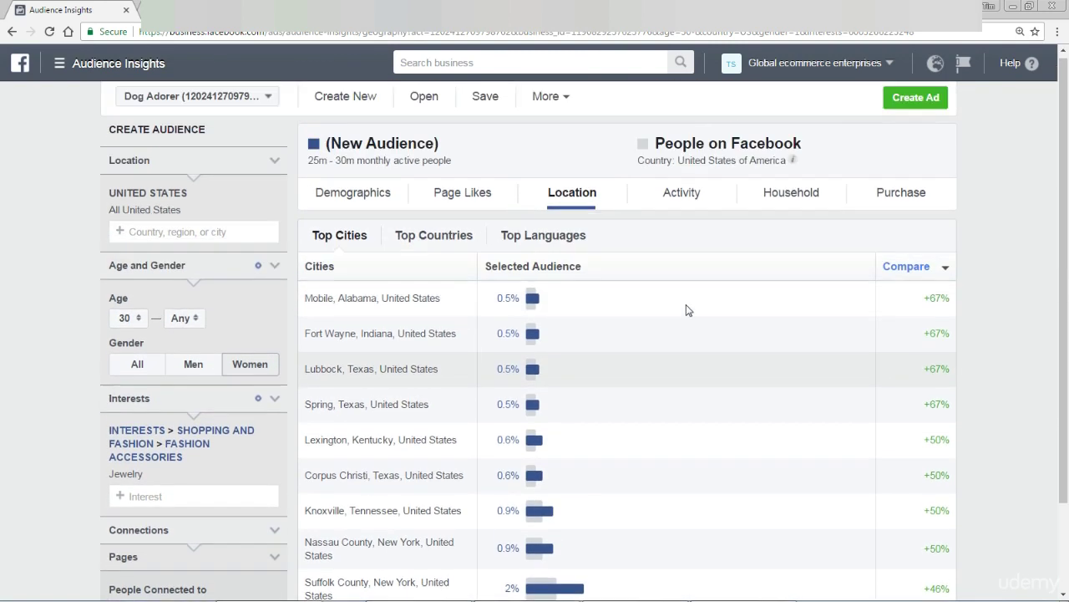
left_click(681, 199)
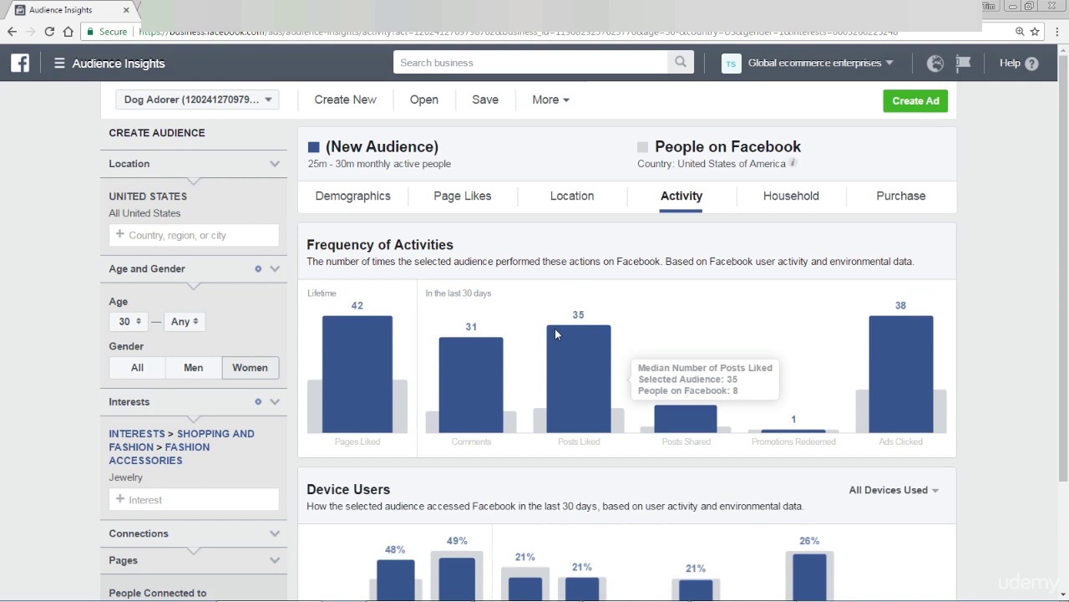
scroll(555, 328, "down", 2)
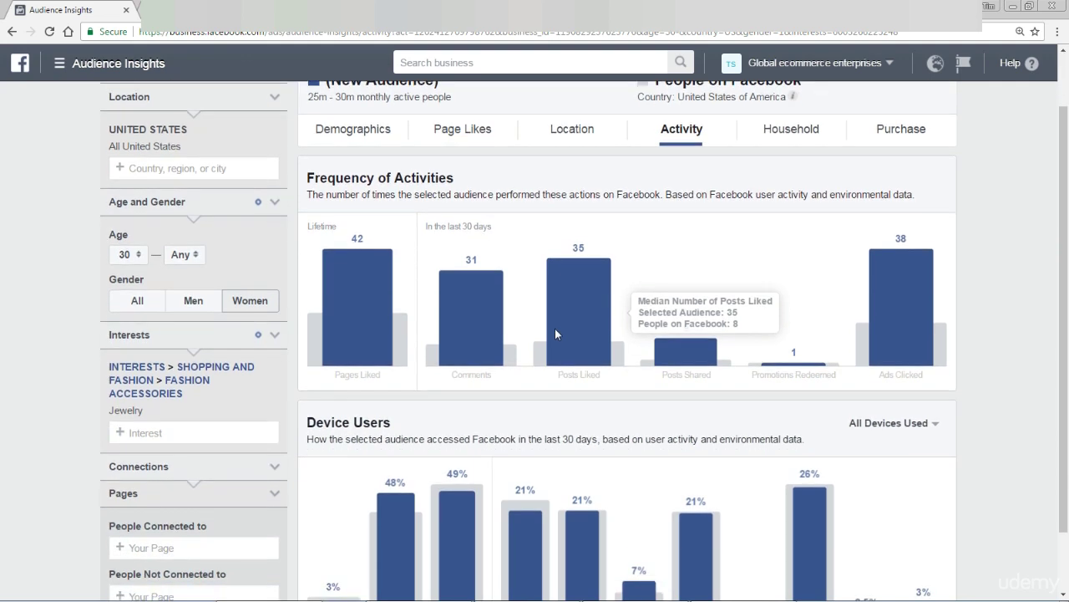
scroll(556, 331, "up", 2)
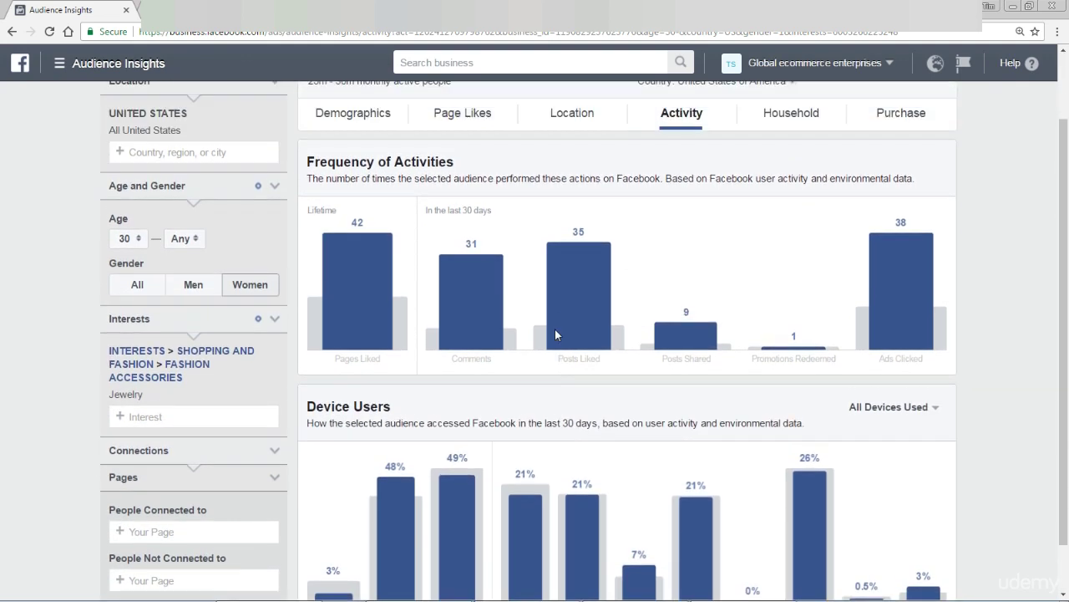
Show the Household data: $50–75k income leads at 32%, 76% homeowners
left_click(783, 195)
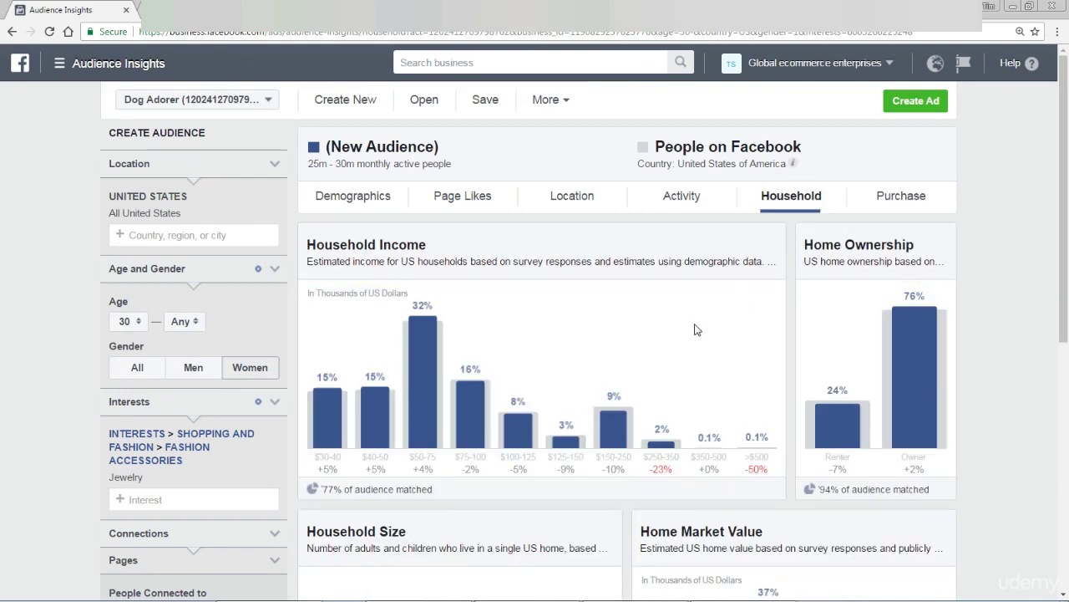
scroll(692, 331, "down", 2)
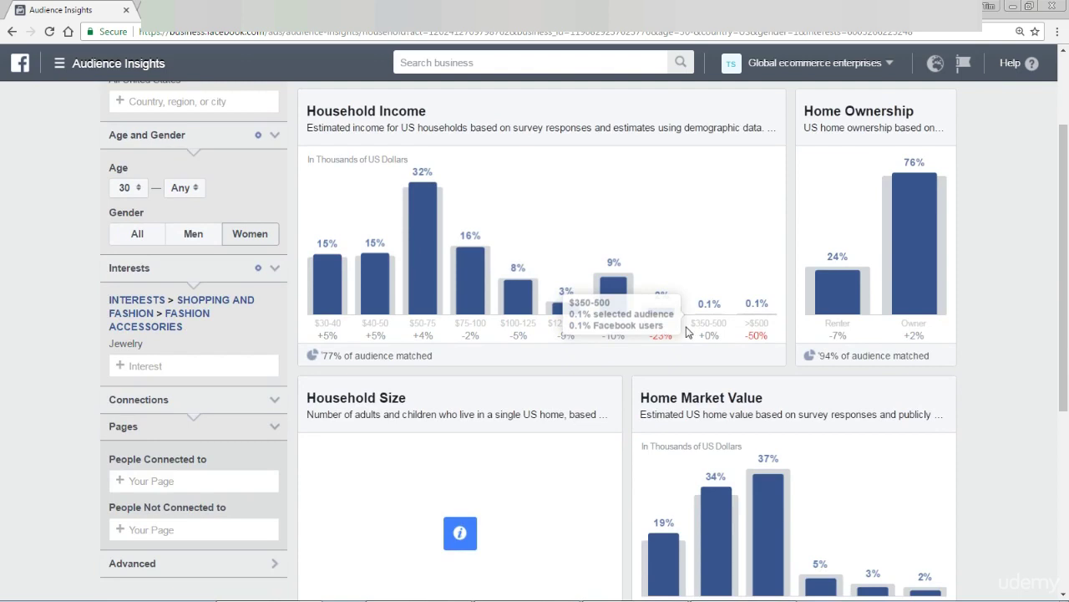
scroll(687, 333, "up", 2)
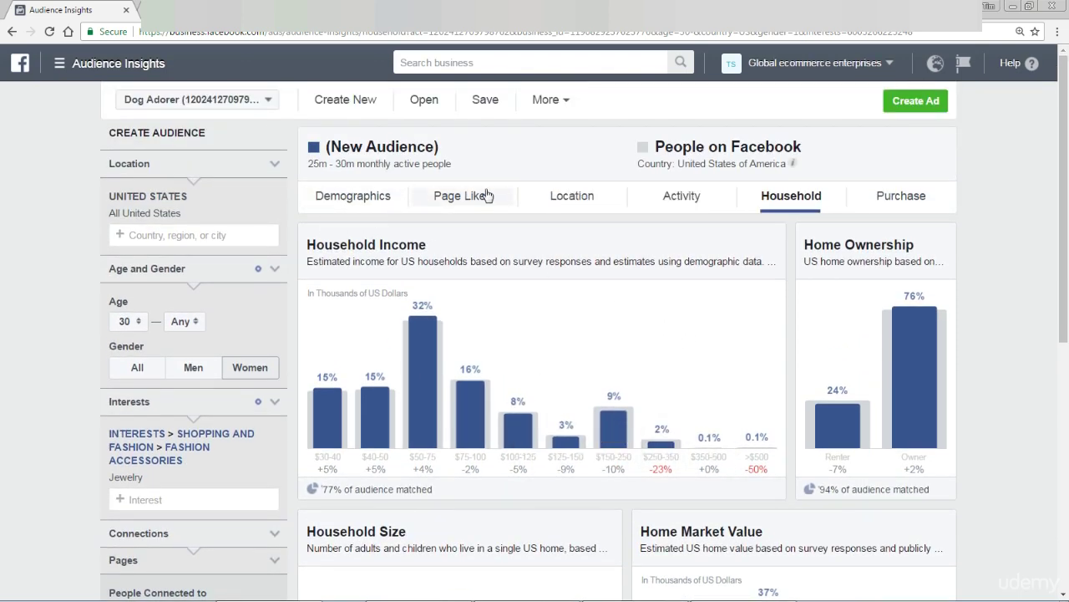
Remove the Jewelry interest and set gender to All and minimum age to 18
left_click(274, 478)
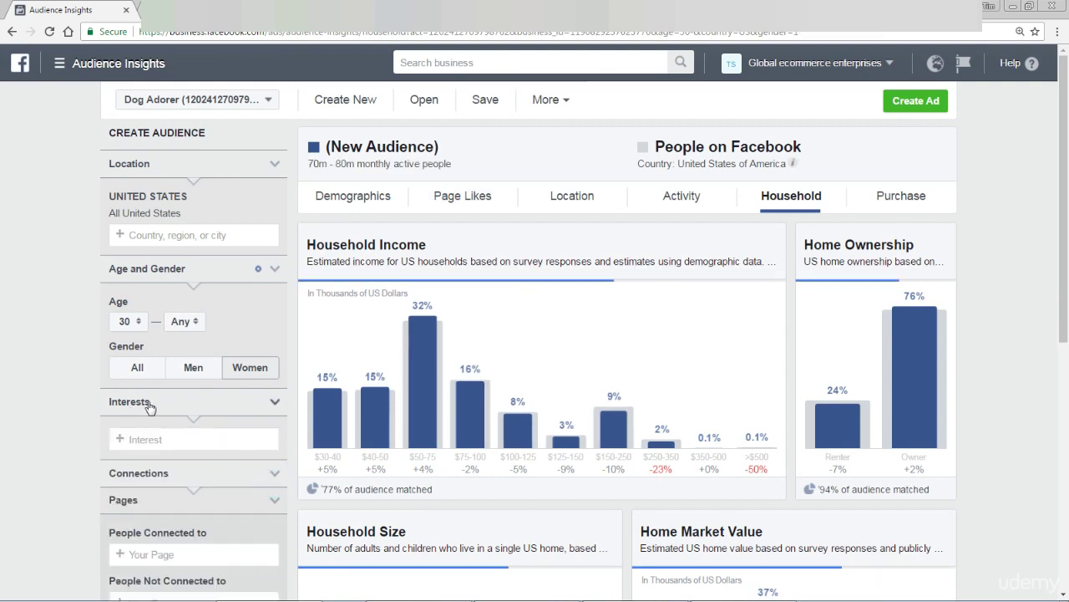
left_click(135, 364)
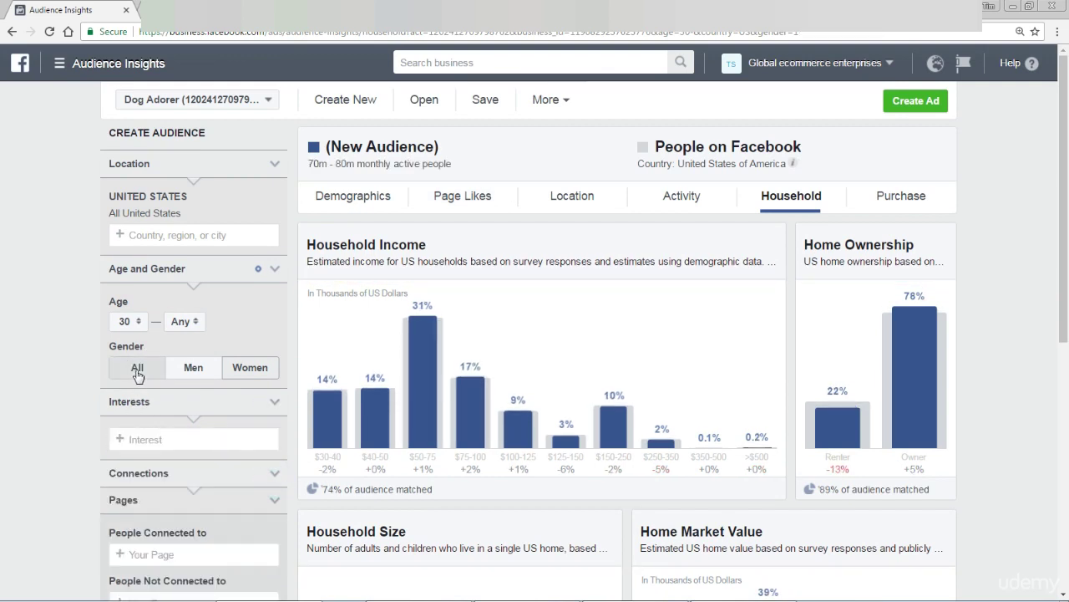
left_click(127, 321)
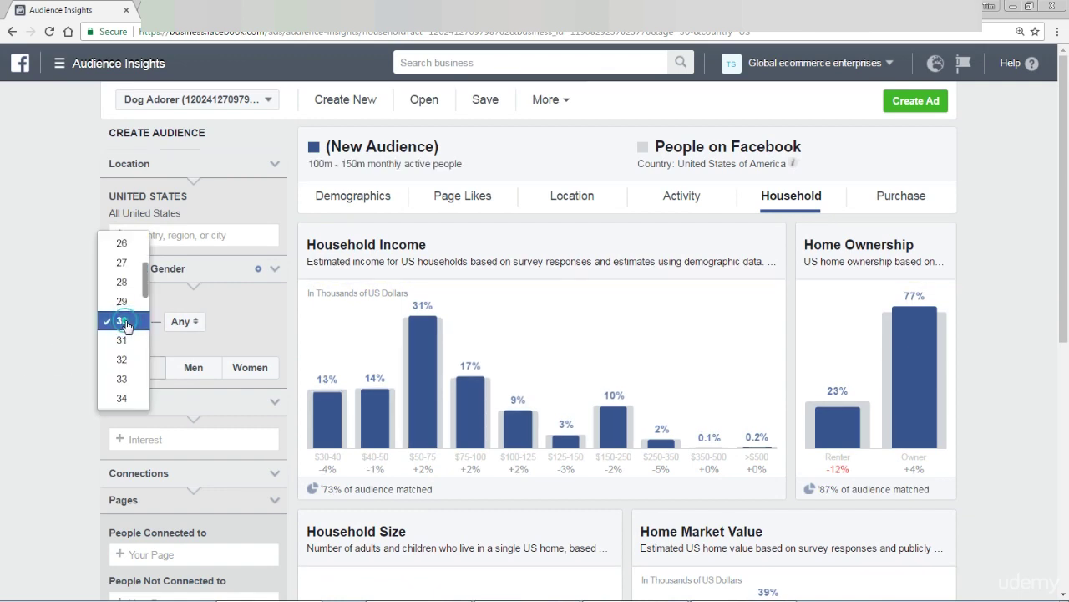
left_click_drag(145, 286, 144, 257)
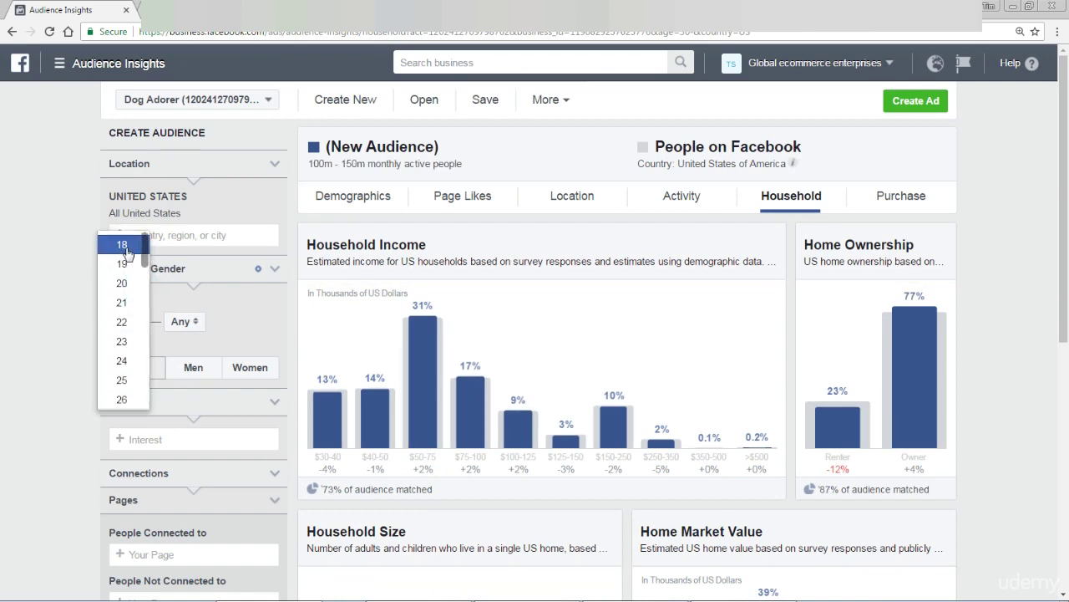
left_click(120, 244)
Add Alpine skiing as the interest, narrowing the audience to 2.5m–3m people
scroll(15, 338, "down", 1)
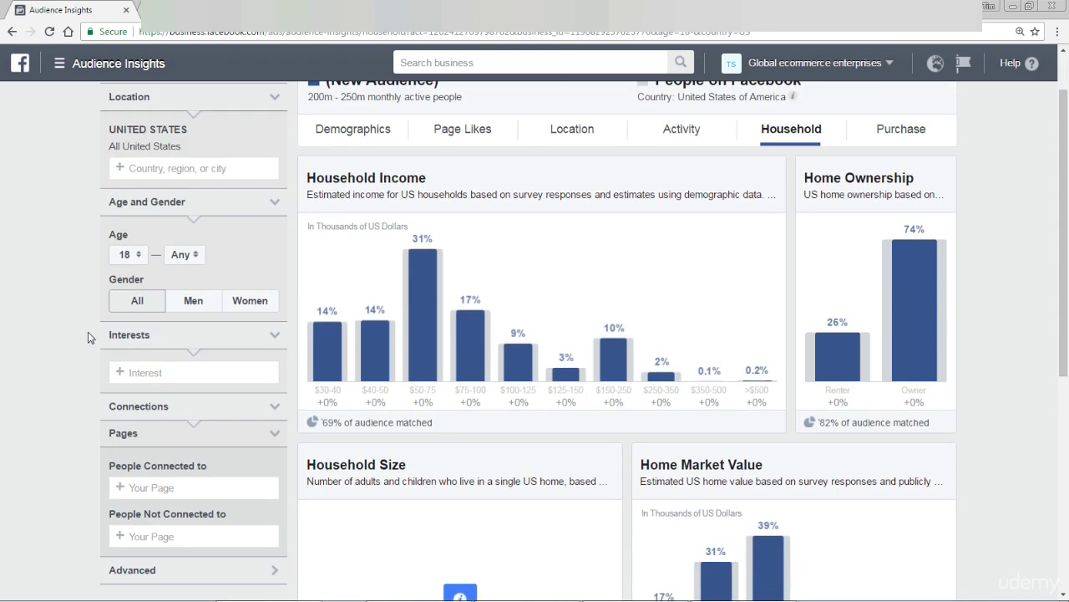
left_click(160, 372)
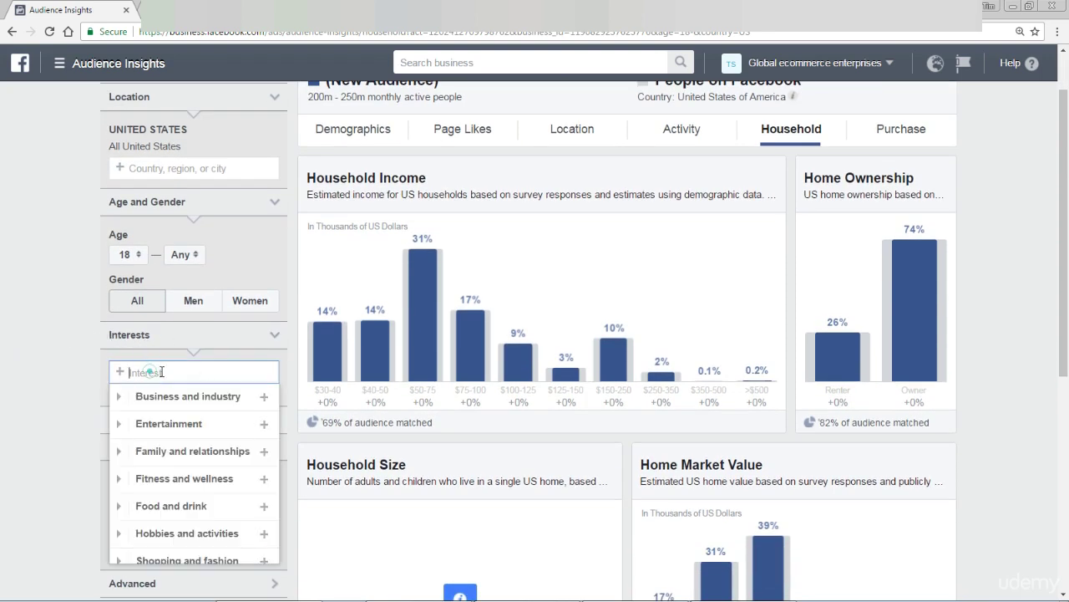
type("s")
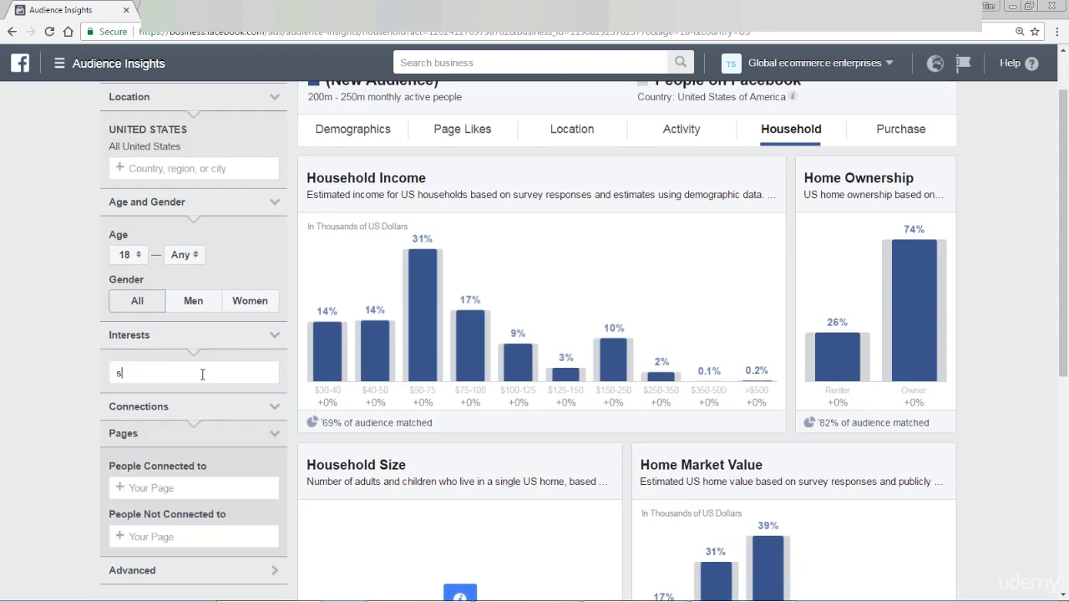
type("kiing")
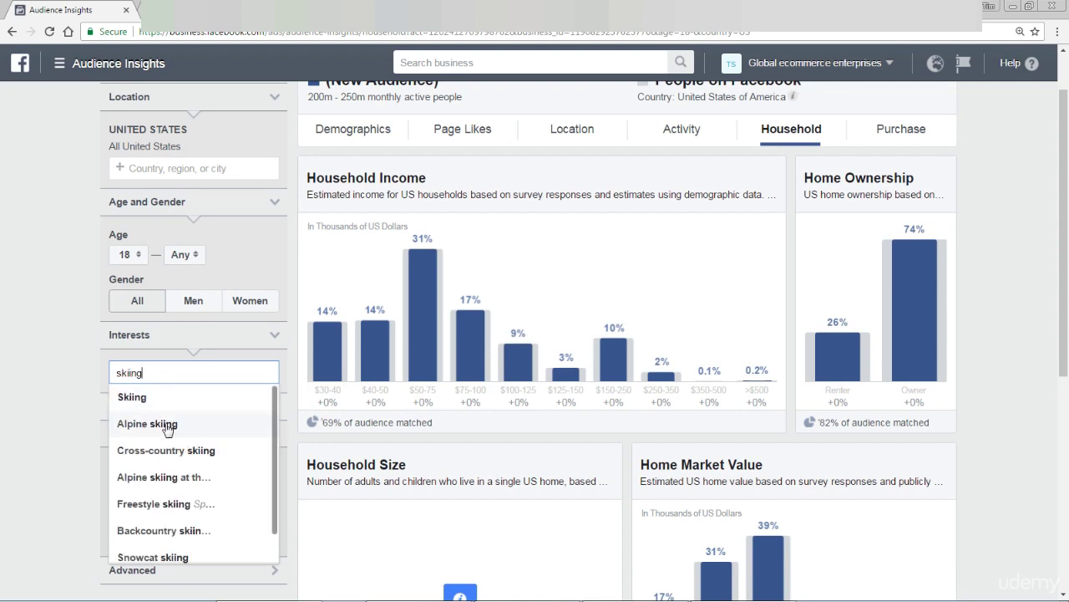
left_click(147, 424)
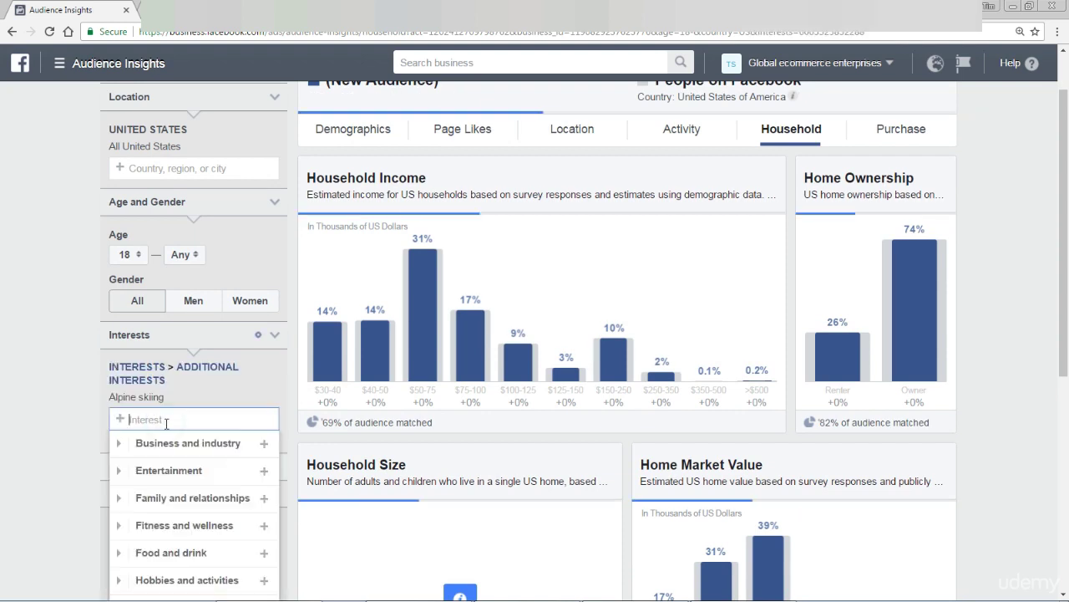
View the Alpine skiing audience's Age and Gender chart: 56% women, 25–34 largest
left_click(379, 132)
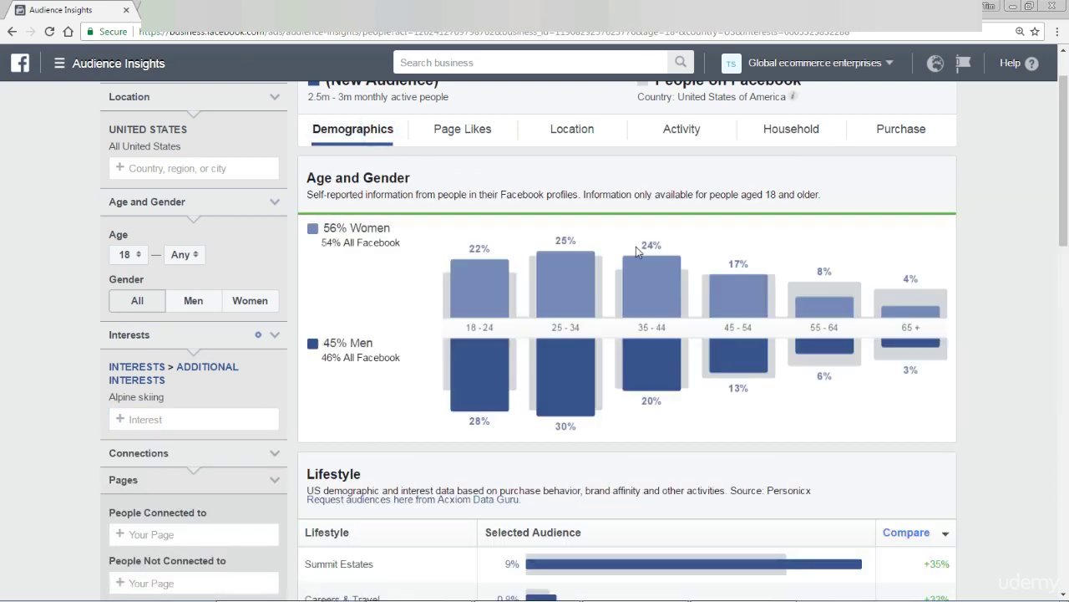
scroll(635, 250, "up", 1)
scroll(636, 250, "up", 1)
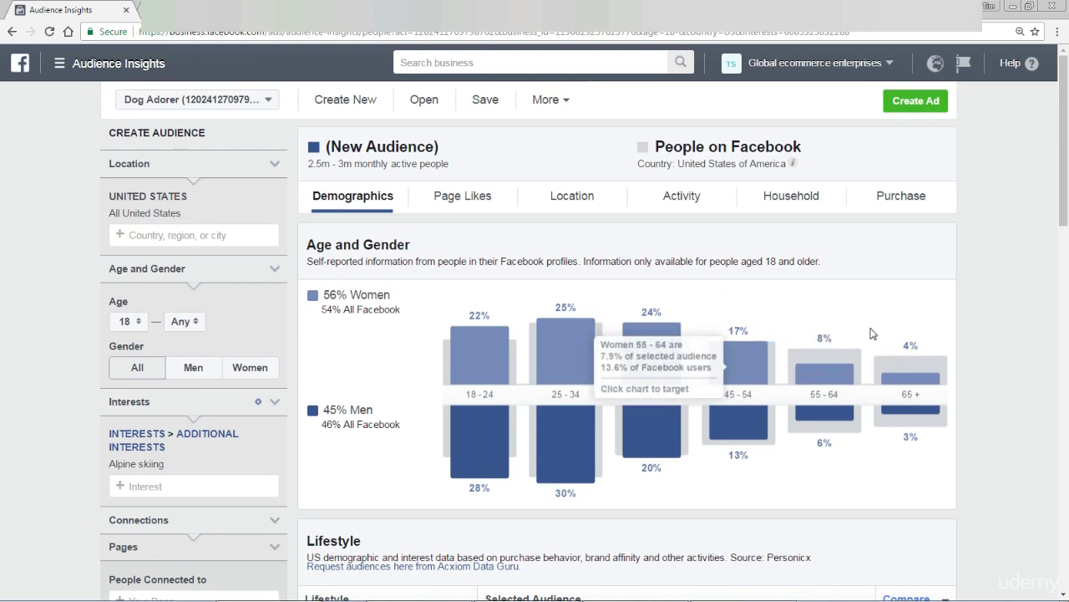
scroll(2, 208, "down", 1)
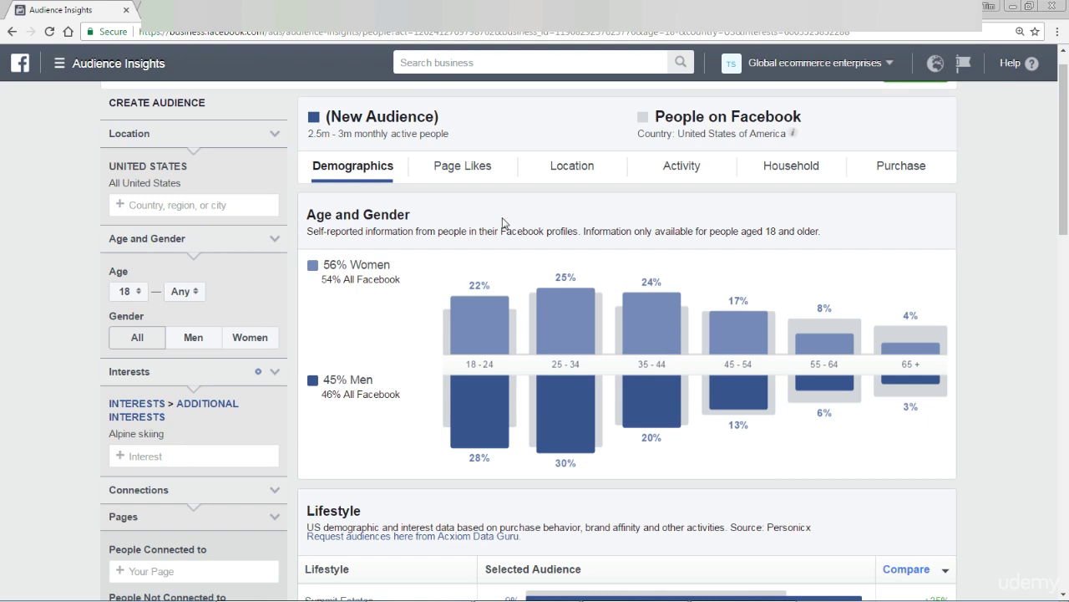
Browse the Alpine skiing audience's Page Likes, led by the Olympic page at 12.2x affinity
left_click(483, 170)
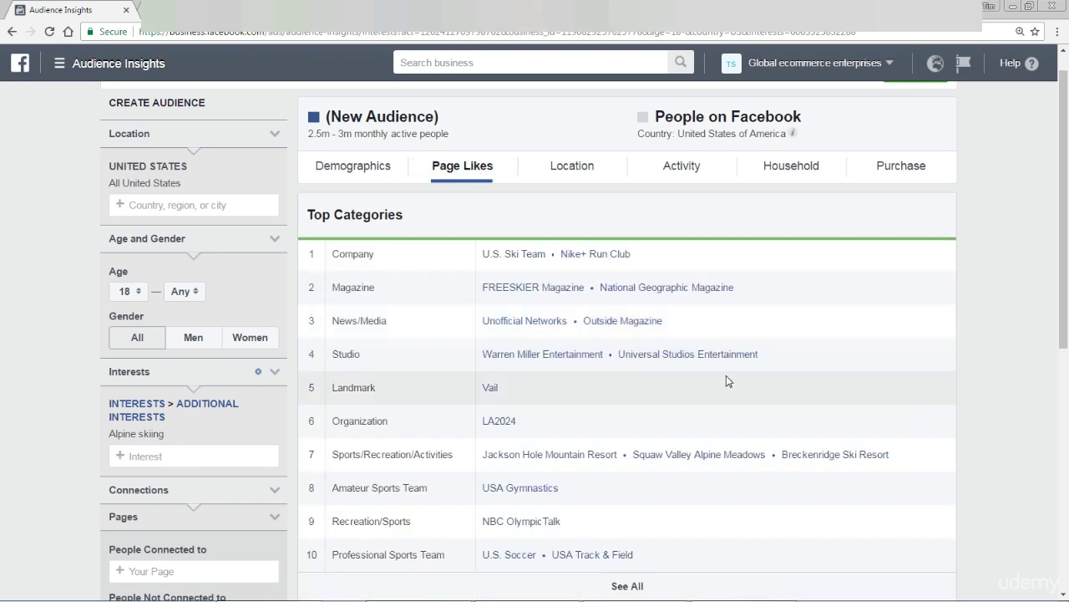
scroll(726, 376, "down", 2)
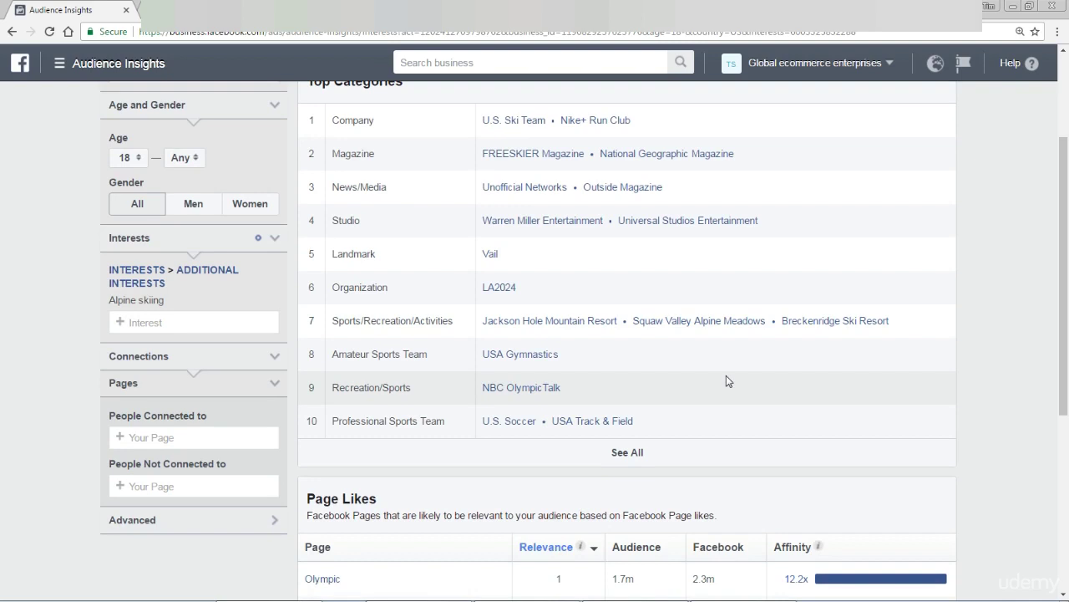
scroll(726, 375, "up", 1)
scroll(726, 375, "down", 5)
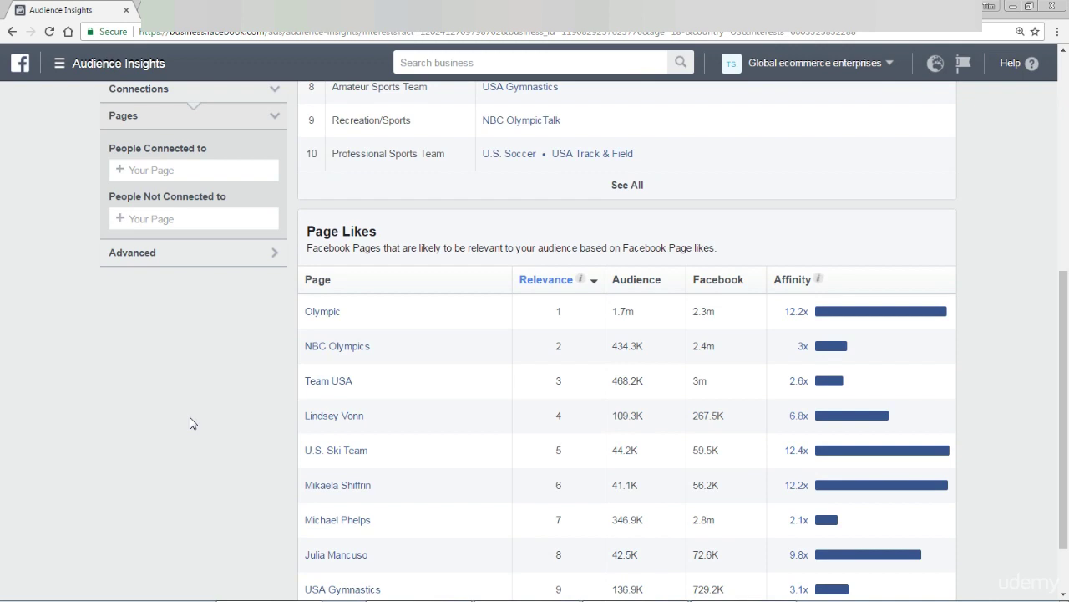
scroll(191, 423, "down", 1)
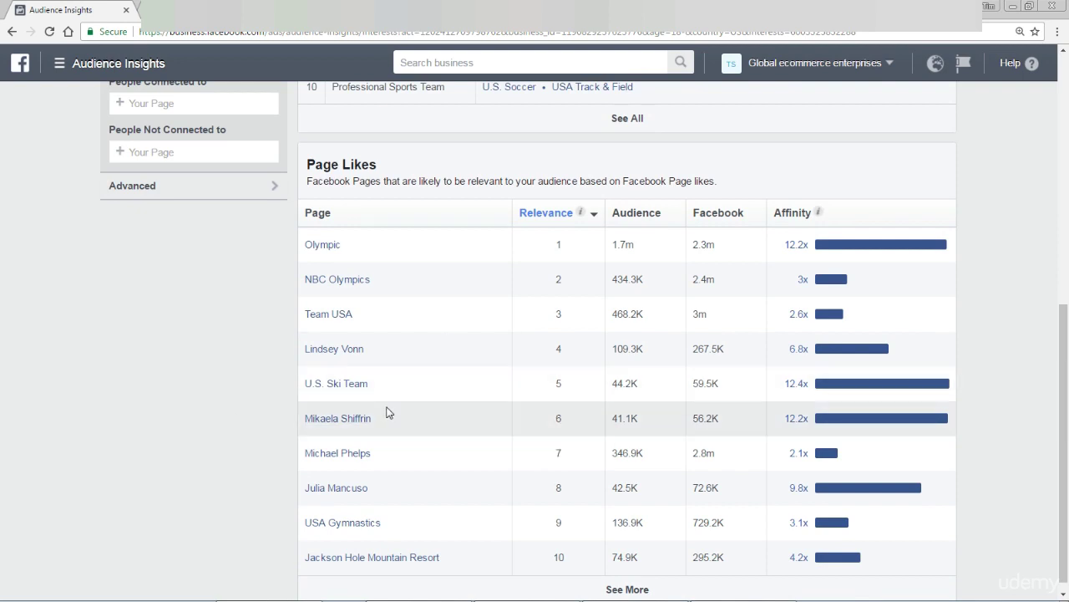
mouse_move(354, 458)
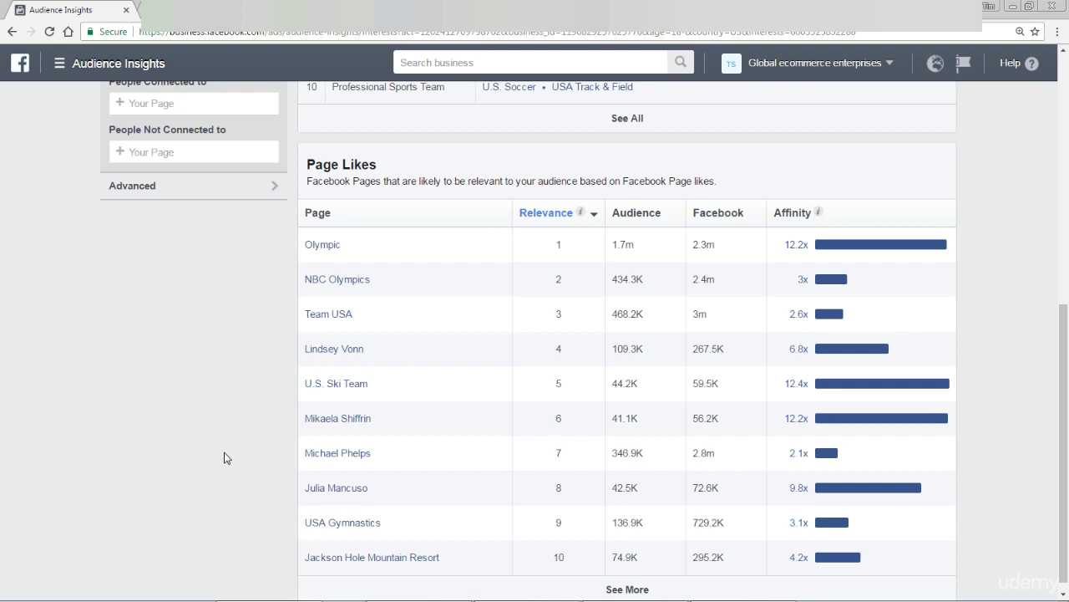
scroll(178, 455, "up", 5)
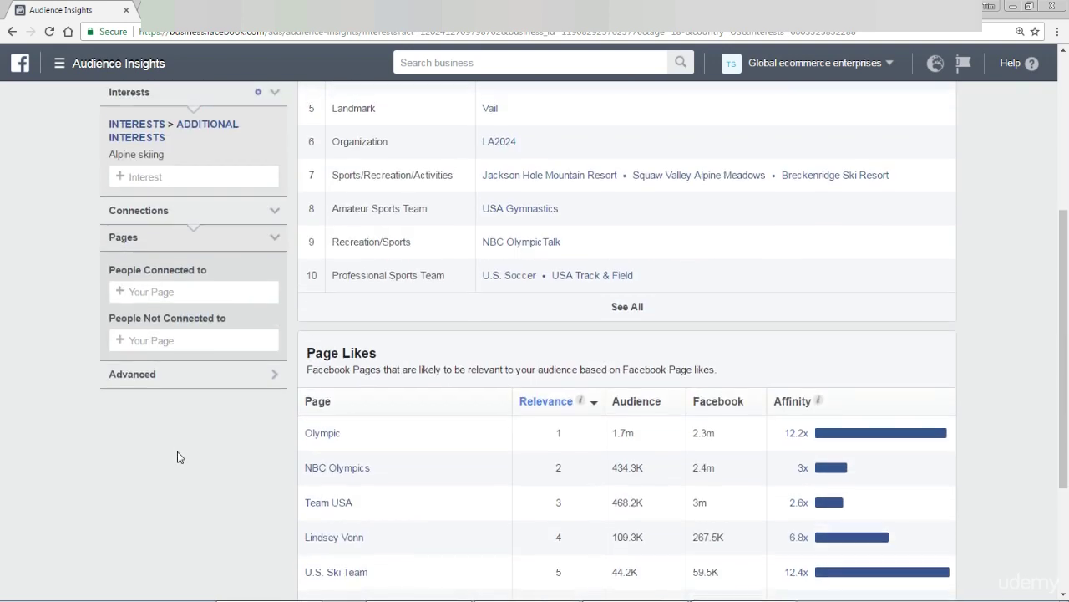